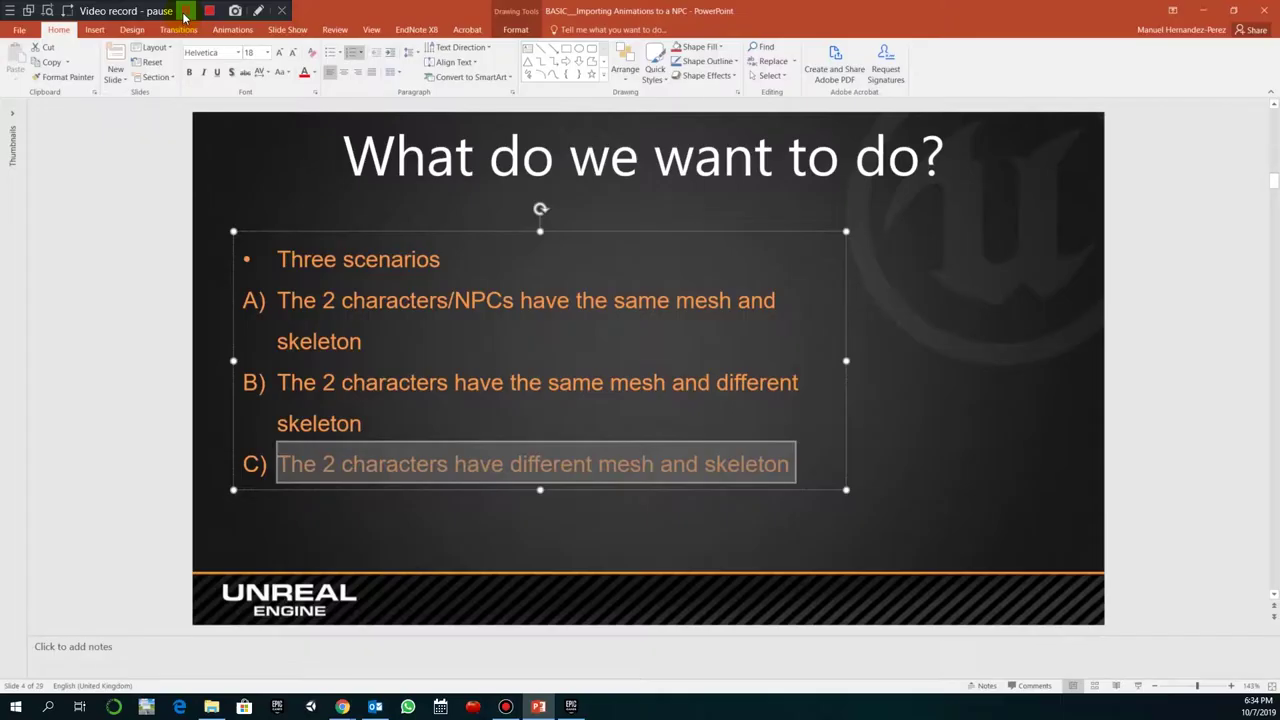
Switch from PowerPoint to the Unreal Engine editor showing the ThirdPersonExampleMap level.
left_click(185, 12)
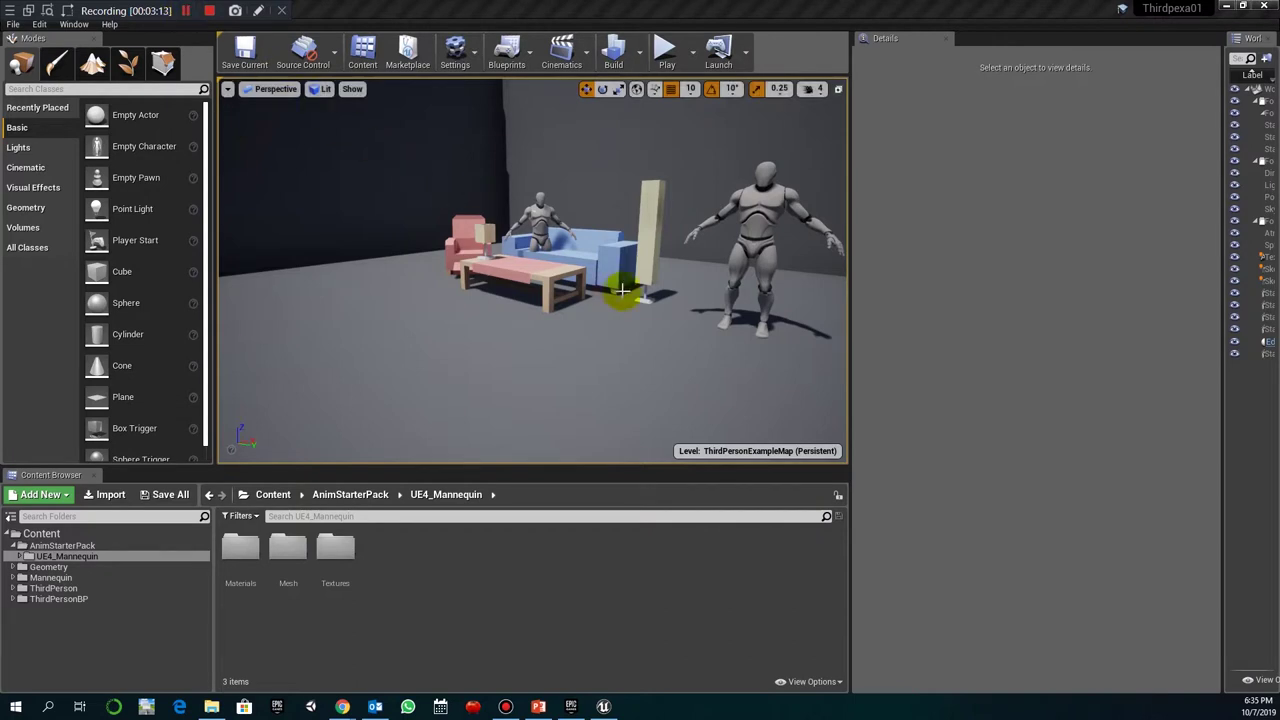
Drag the mannequin seated behind the sofa over to stand beside the floor lamp.
left_click(358, 257)
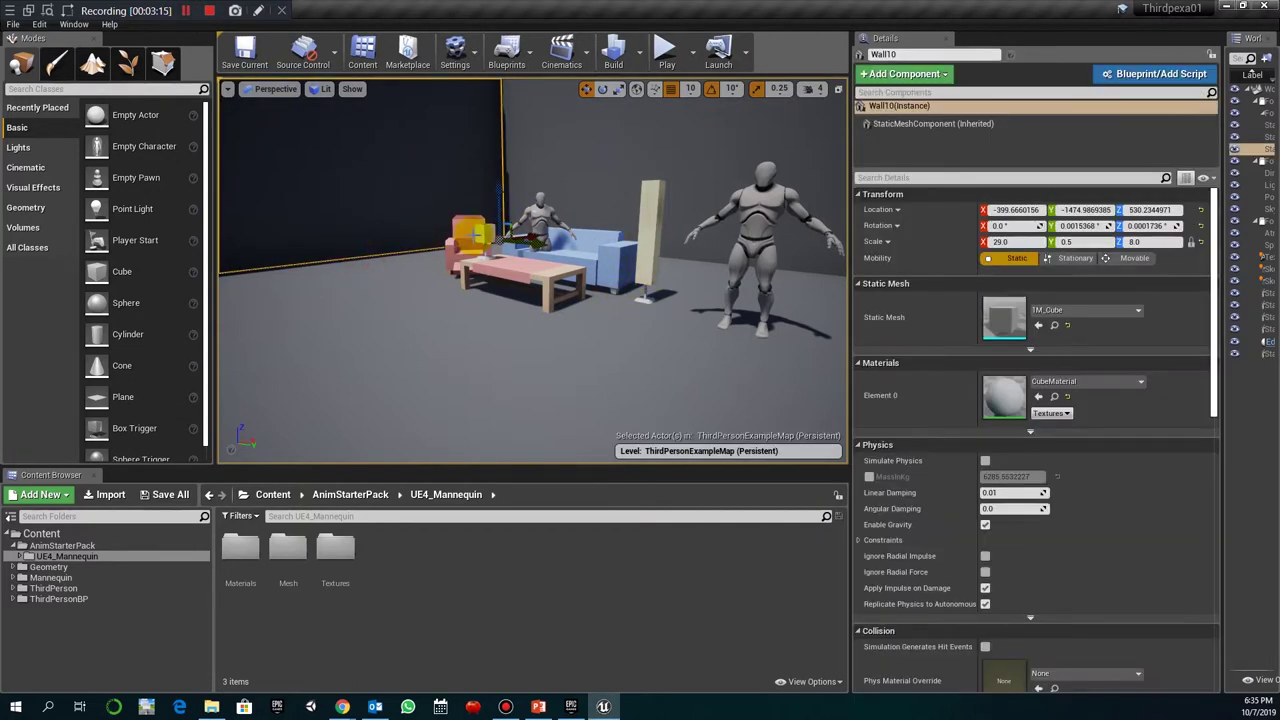
mouse_move(696, 322)
left_mouse_down()
mouse_move(712, 356)
mouse_move(690, 318)
left_mouse_up()
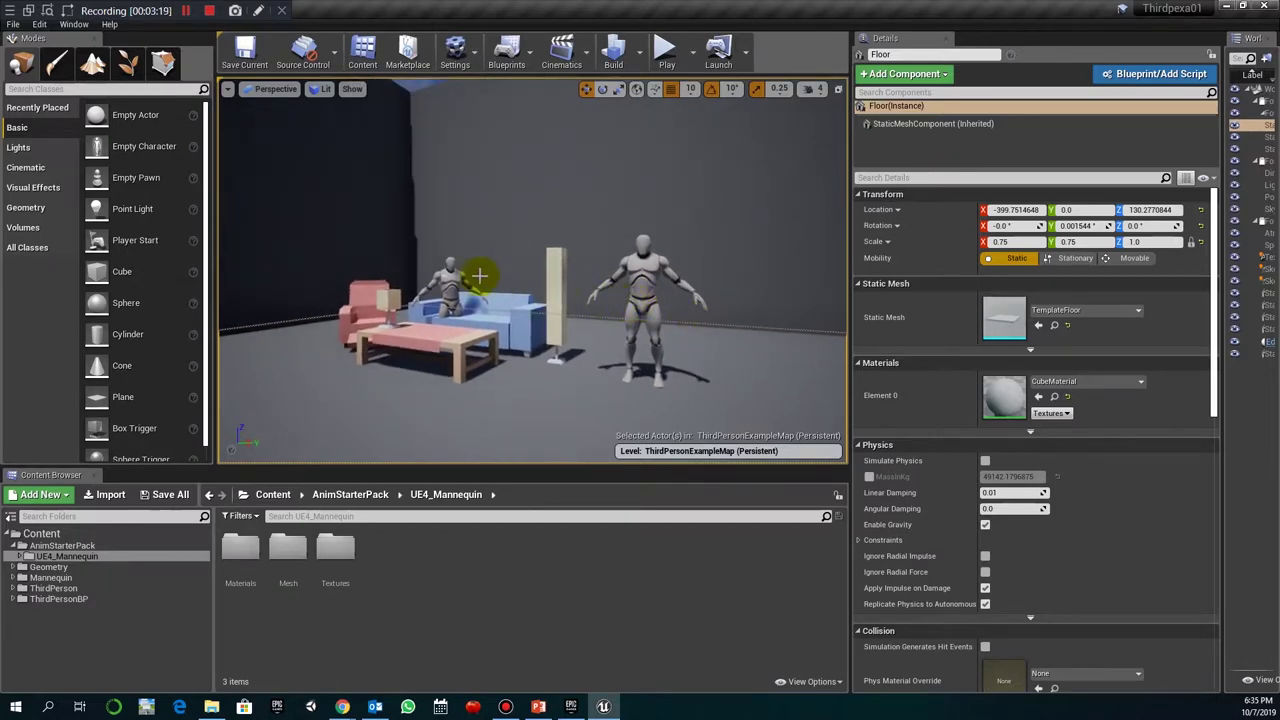
mouse_move(479, 275)
right_mouse_down()
mouse_move(479, 252)
mouse_move(486, 275)
right_mouse_up()
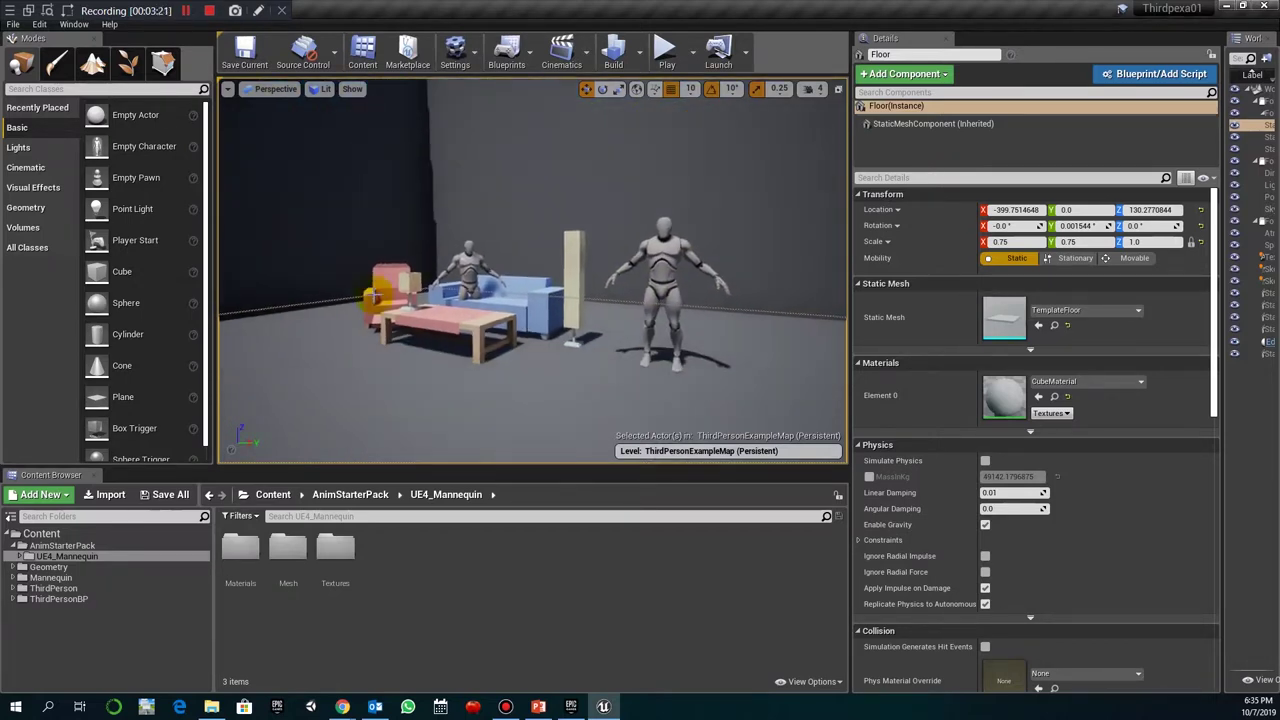
left_click(390, 285)
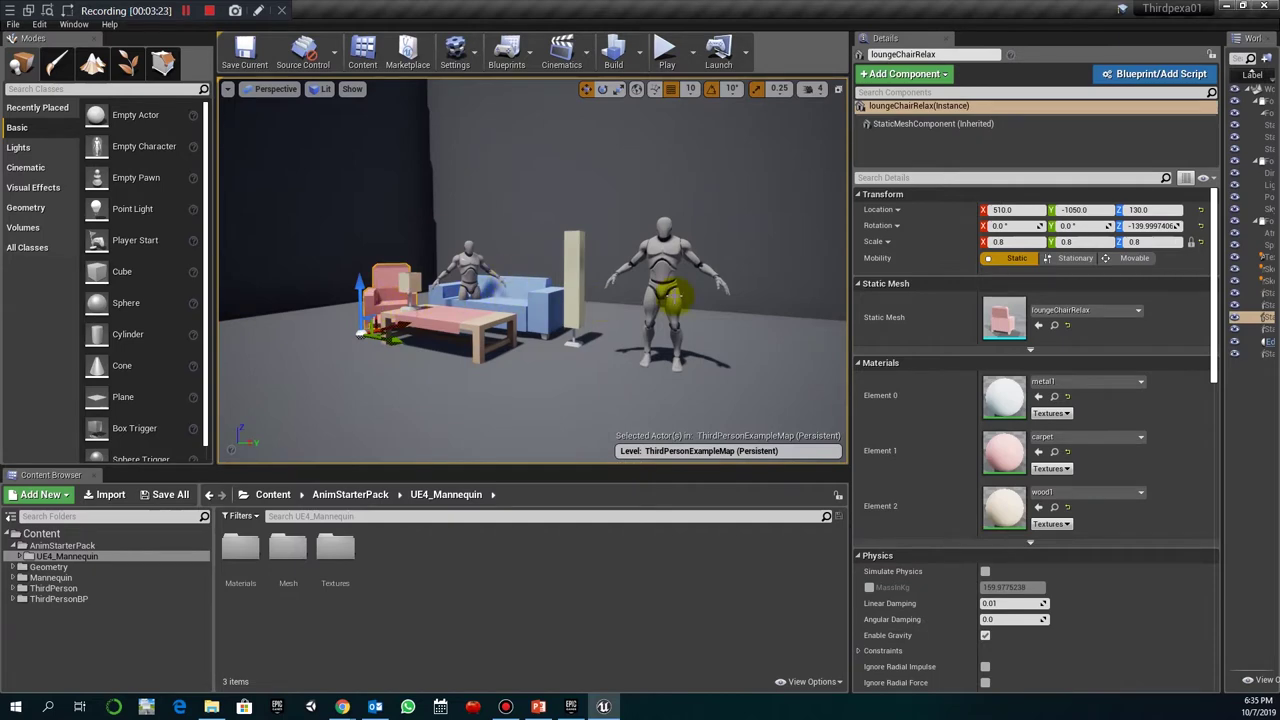
left_click(470, 272)
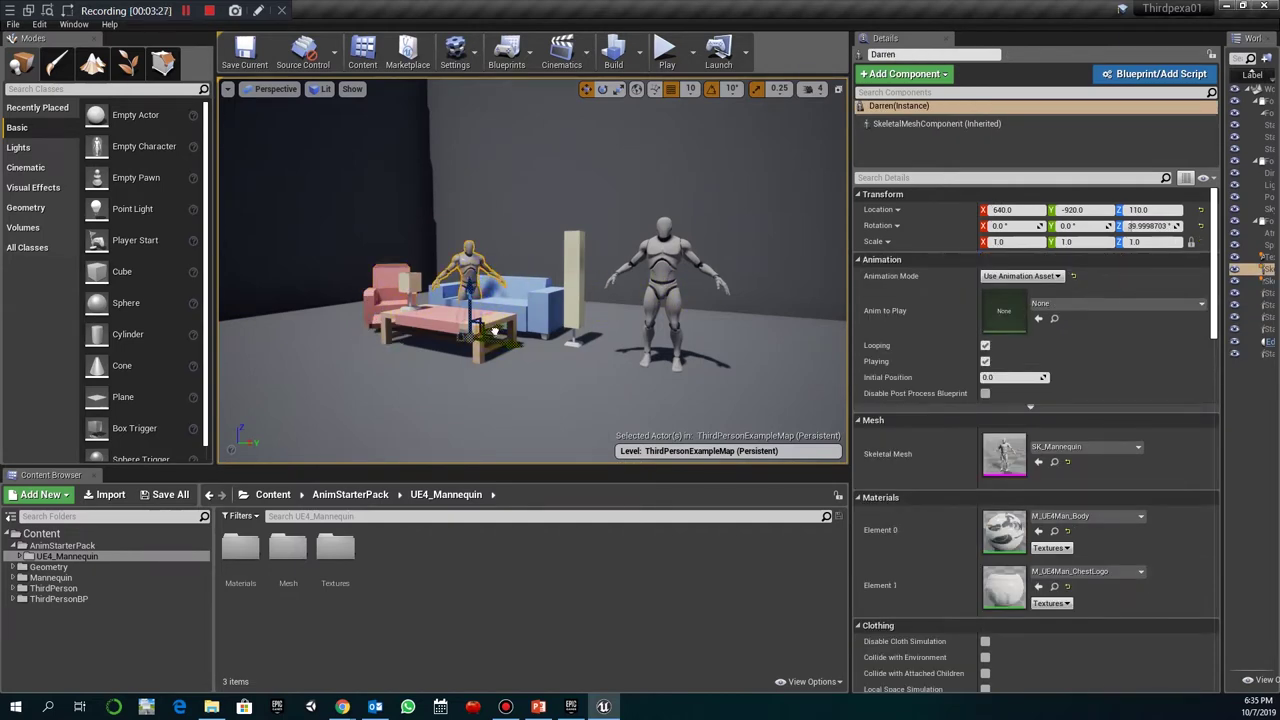
left_click_drag(493, 332, 638, 302)
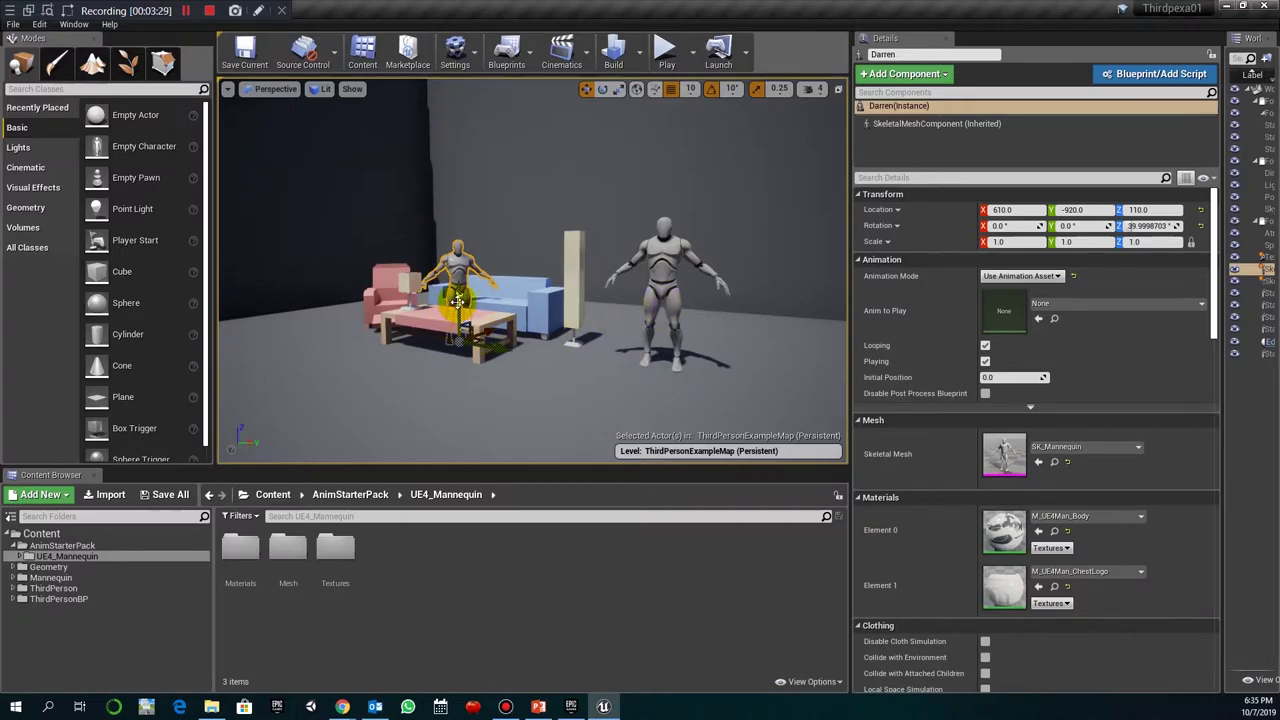
left_click_drag(457, 300, 620, 343)
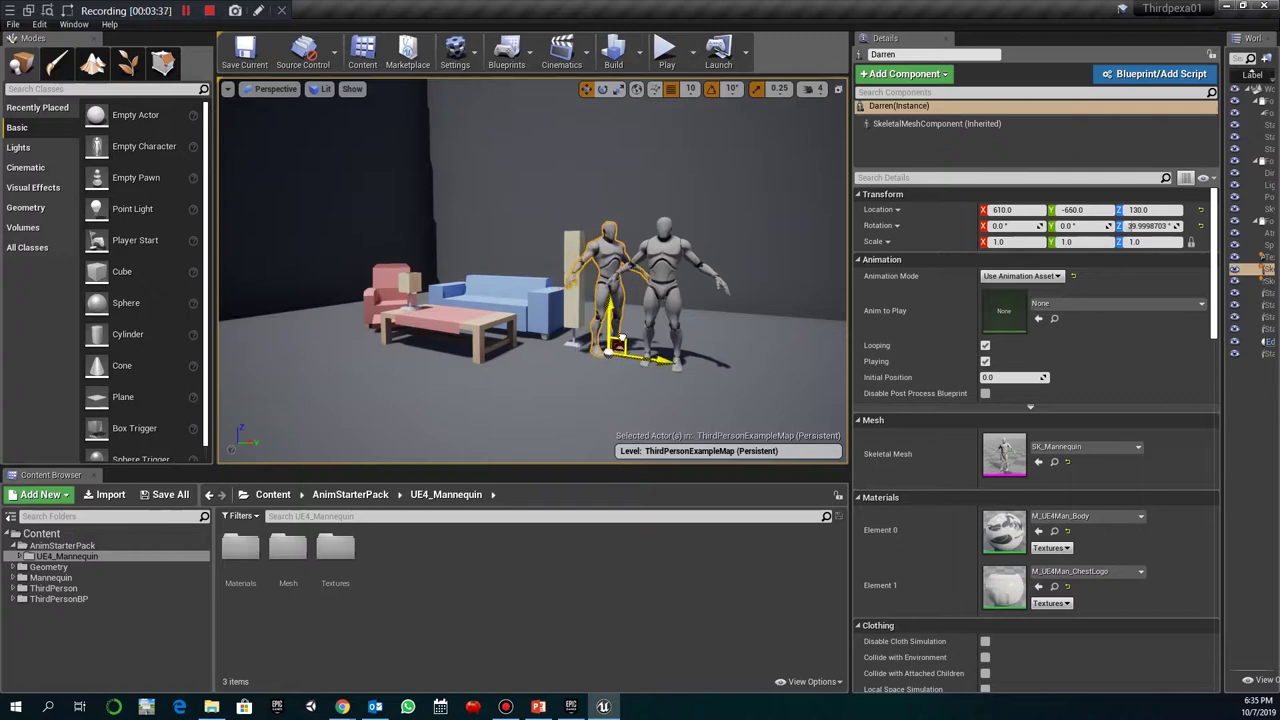
left_click(568, 300)
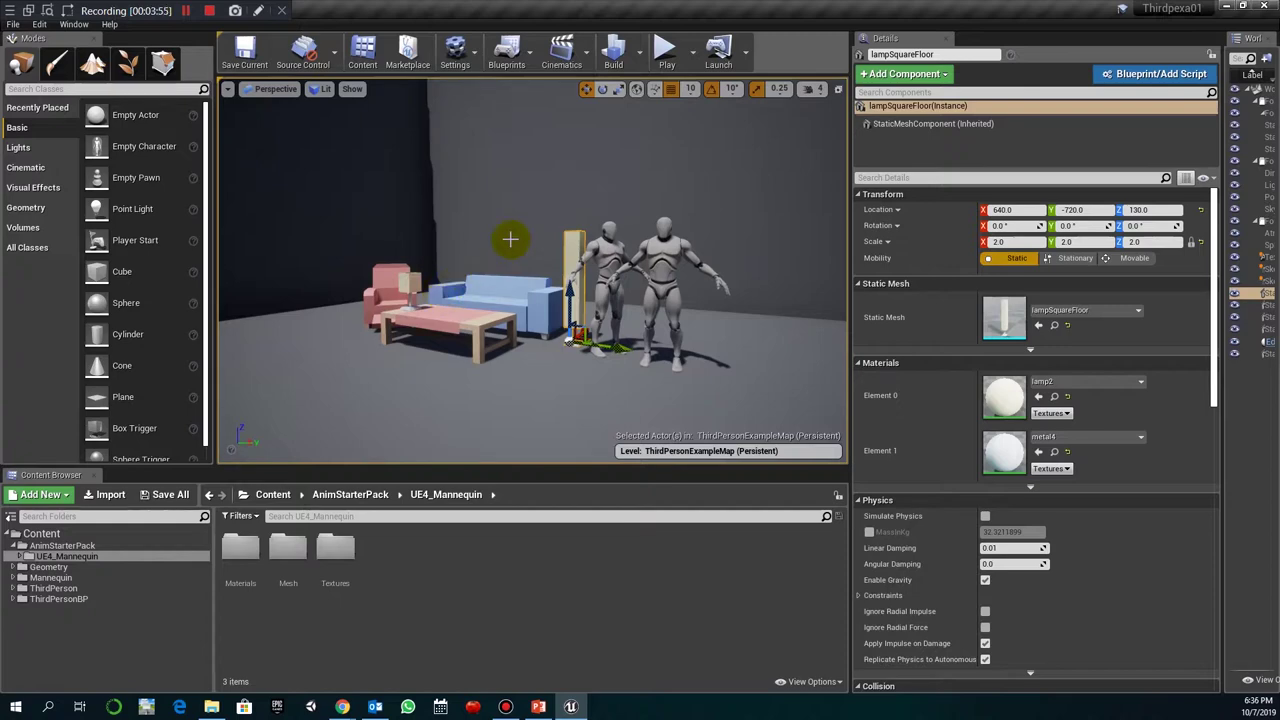
left_click(597, 256)
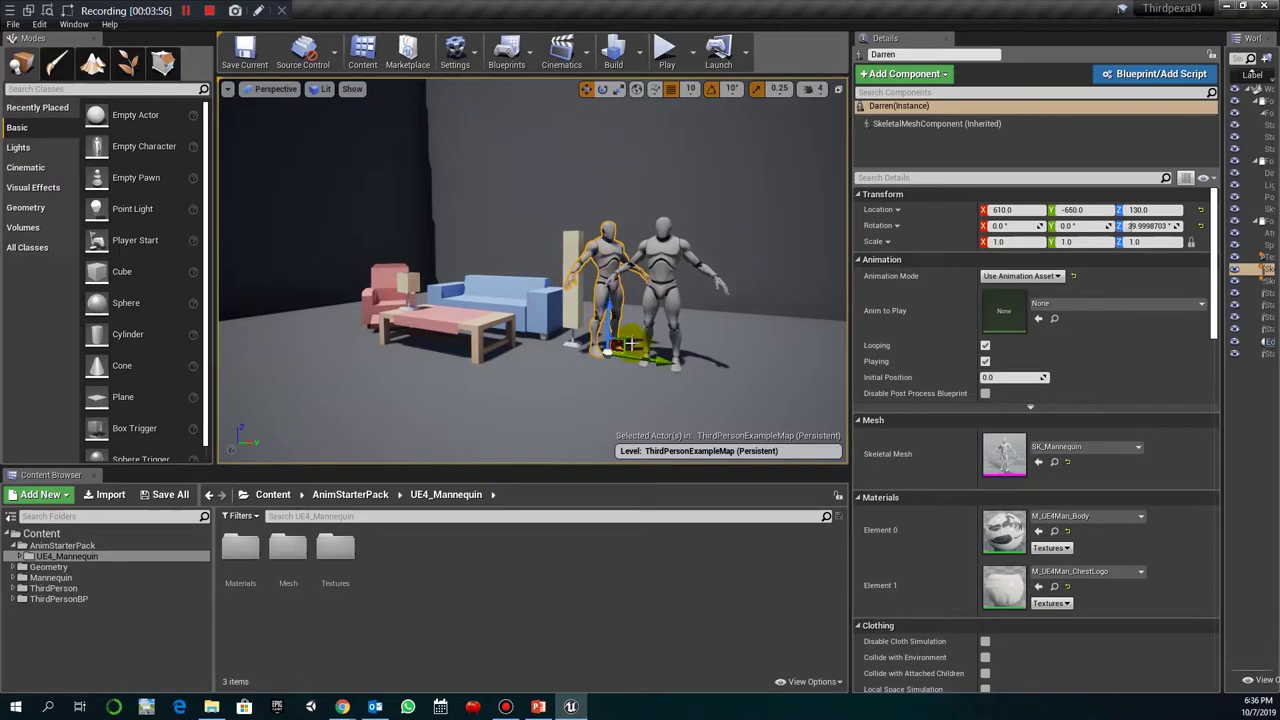
left_click_drag(627, 339, 620, 338)
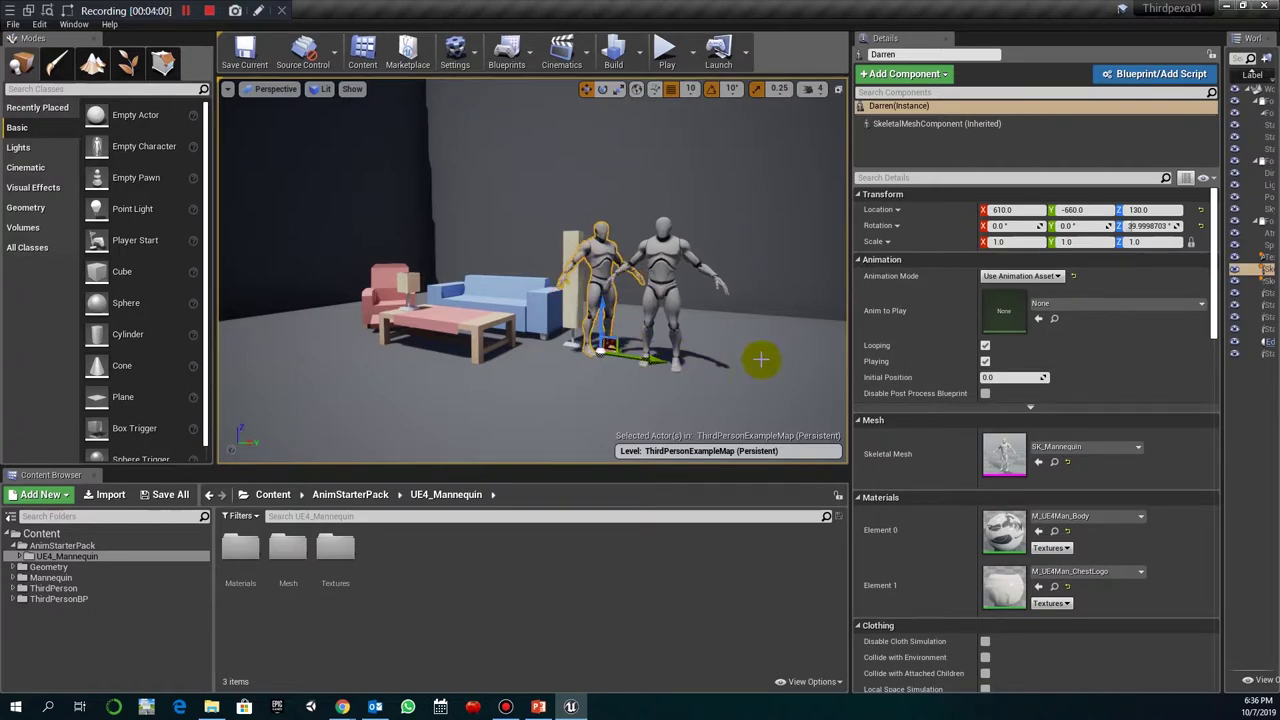
Drag the second mannequin forward toward the camera, away from the first one.
left_click(675, 362)
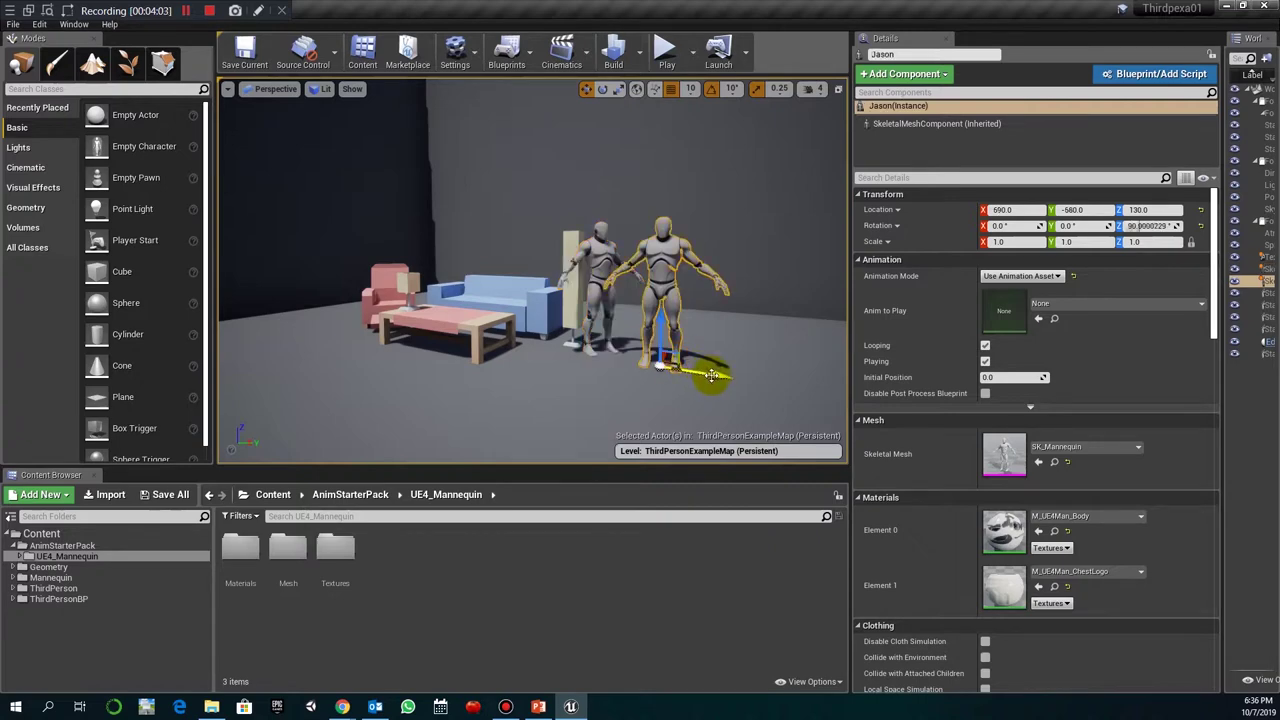
left_click_drag(697, 371, 750, 378)
left_click(980, 345)
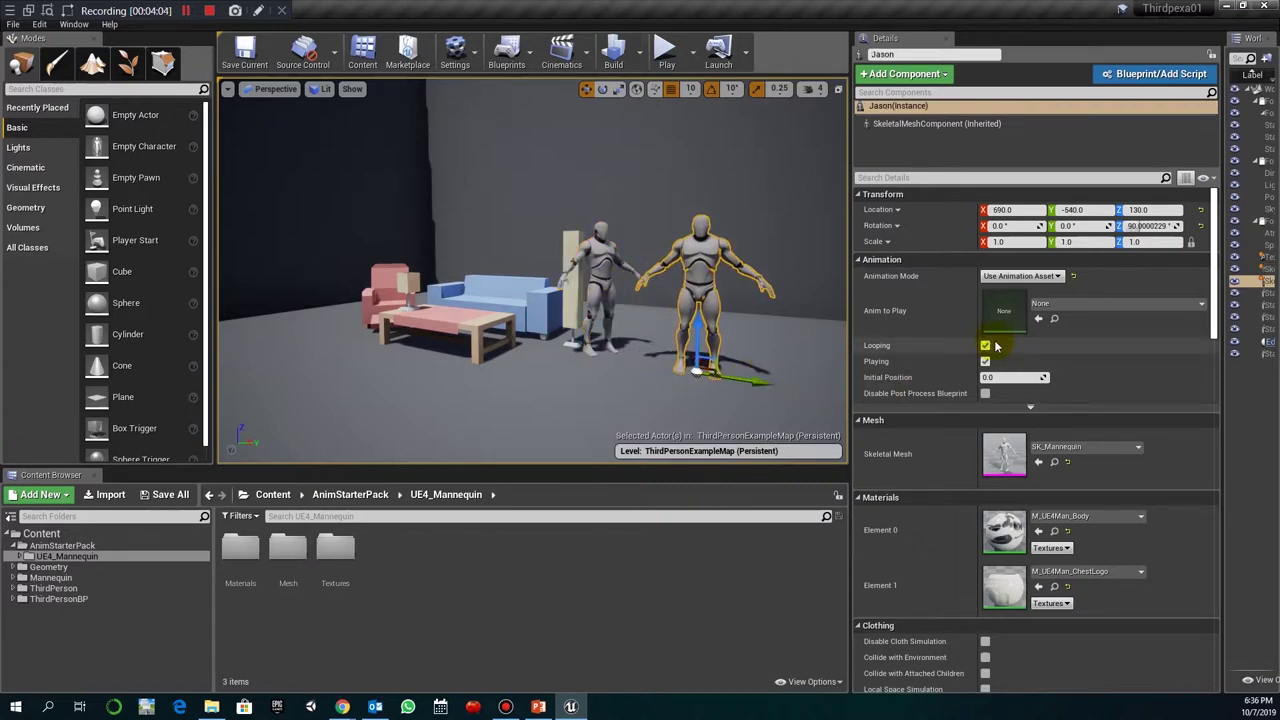
left_click(706, 256)
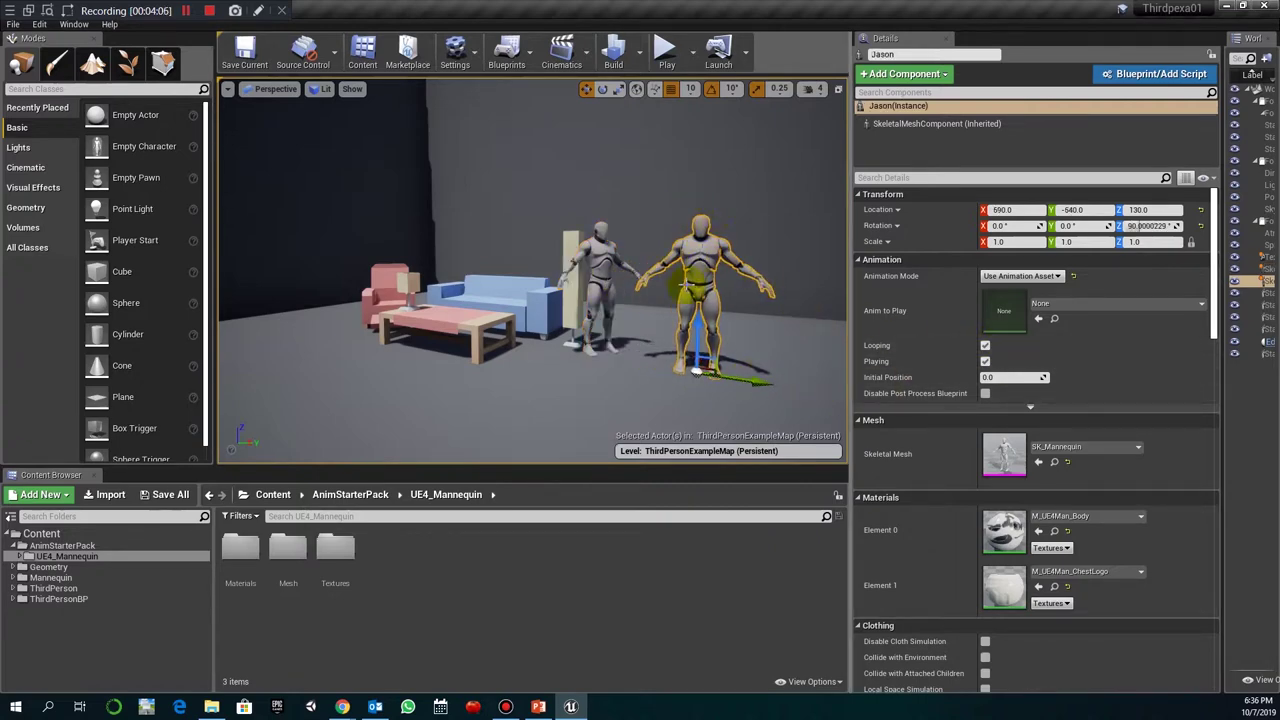
Set its Animation Mode to Use Animation Asset, leaving Anim to Play as None.
left_click(858, 260)
left_click(858, 260)
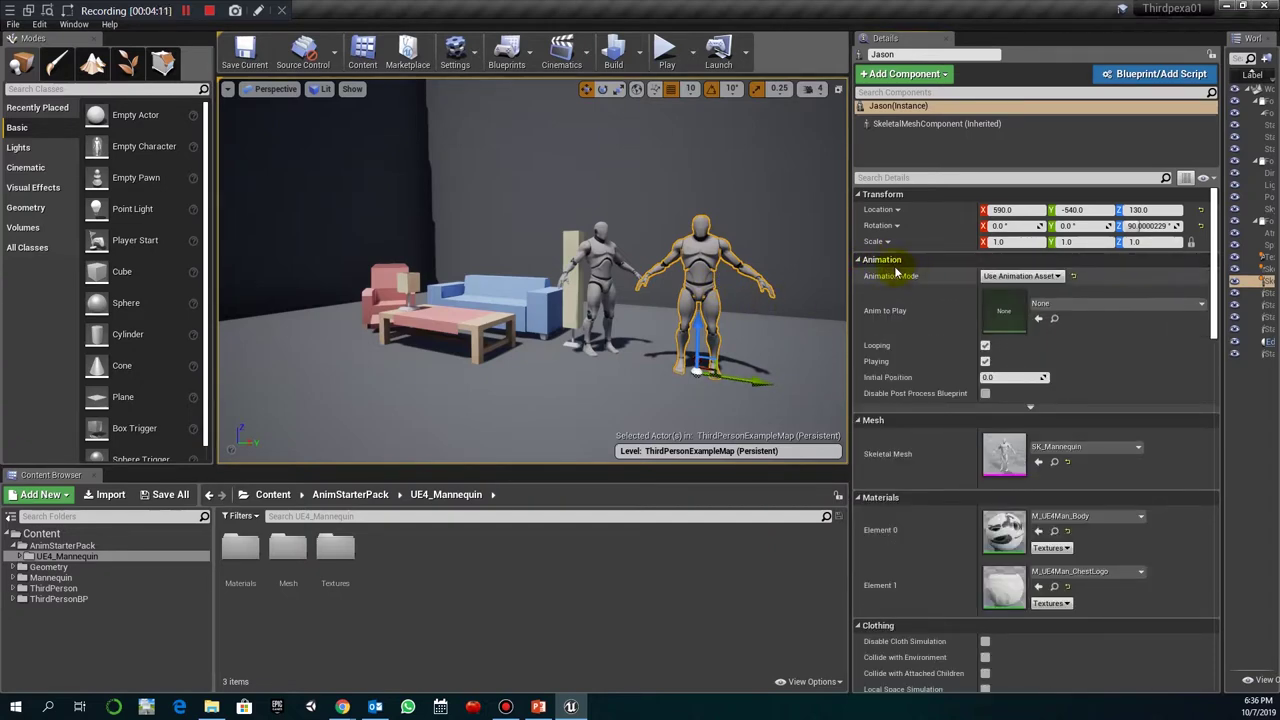
left_click(1040, 276)
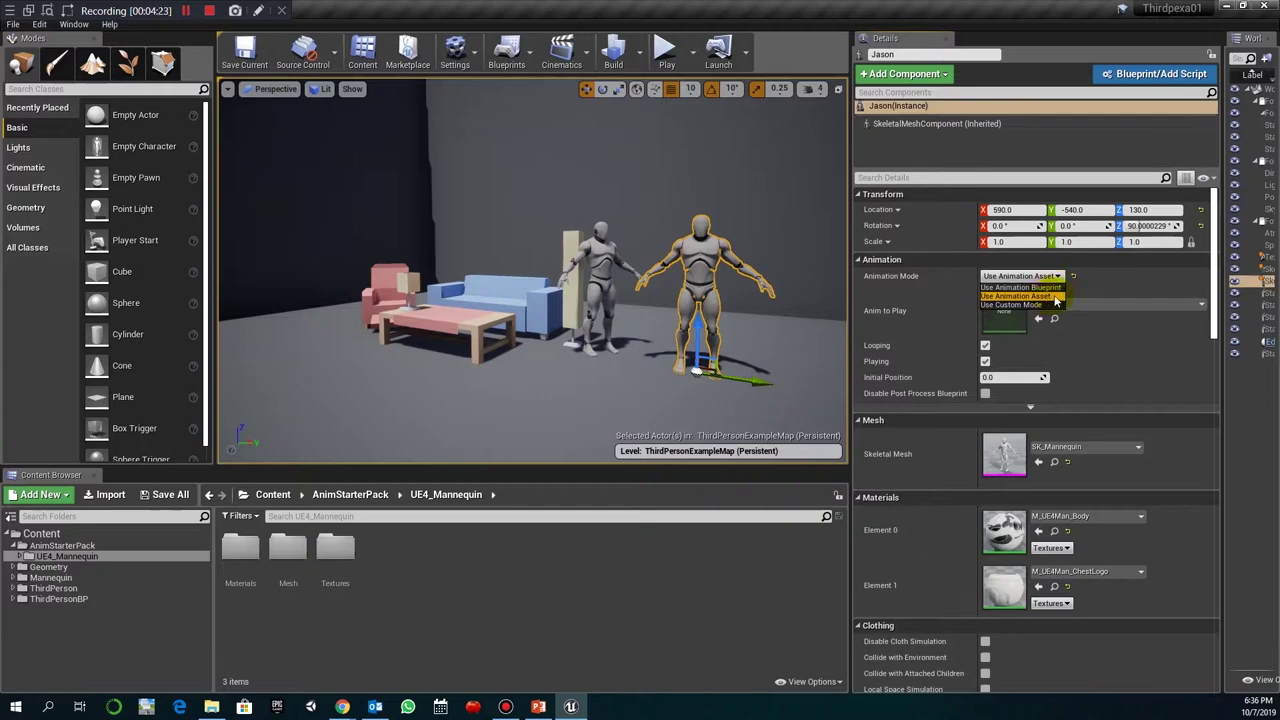
left_click(1055, 297)
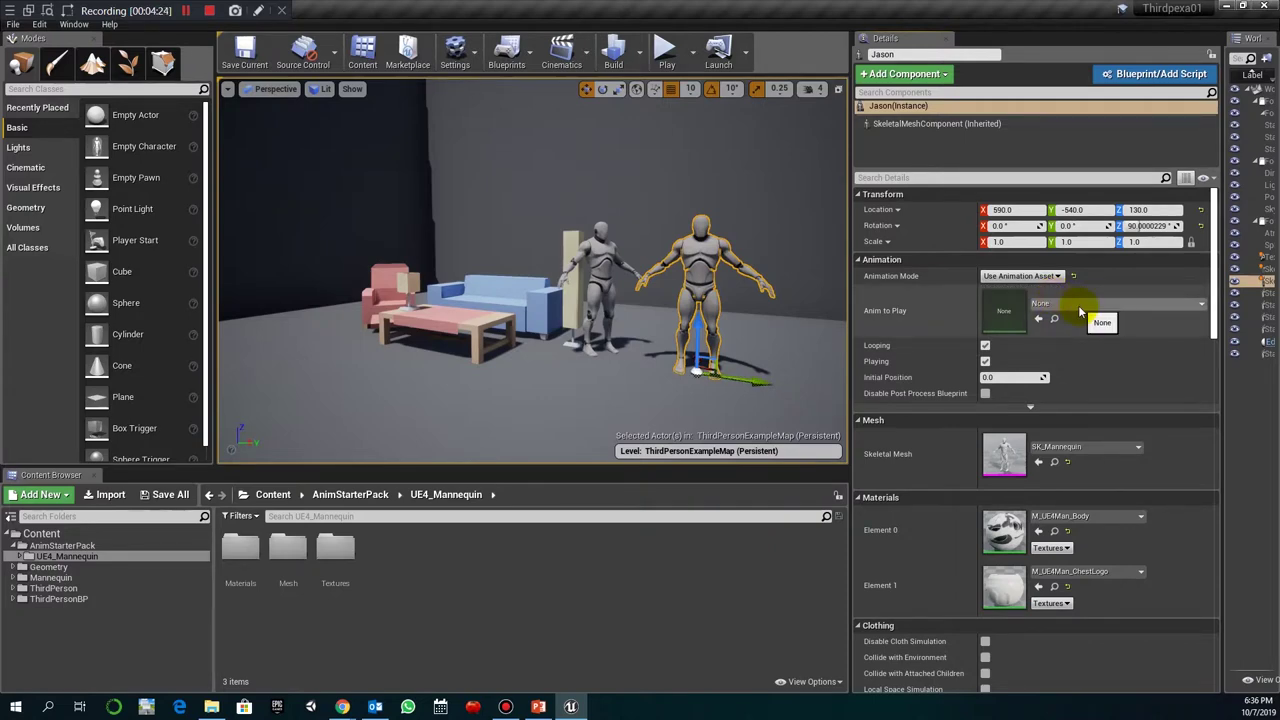
left_click(1078, 305)
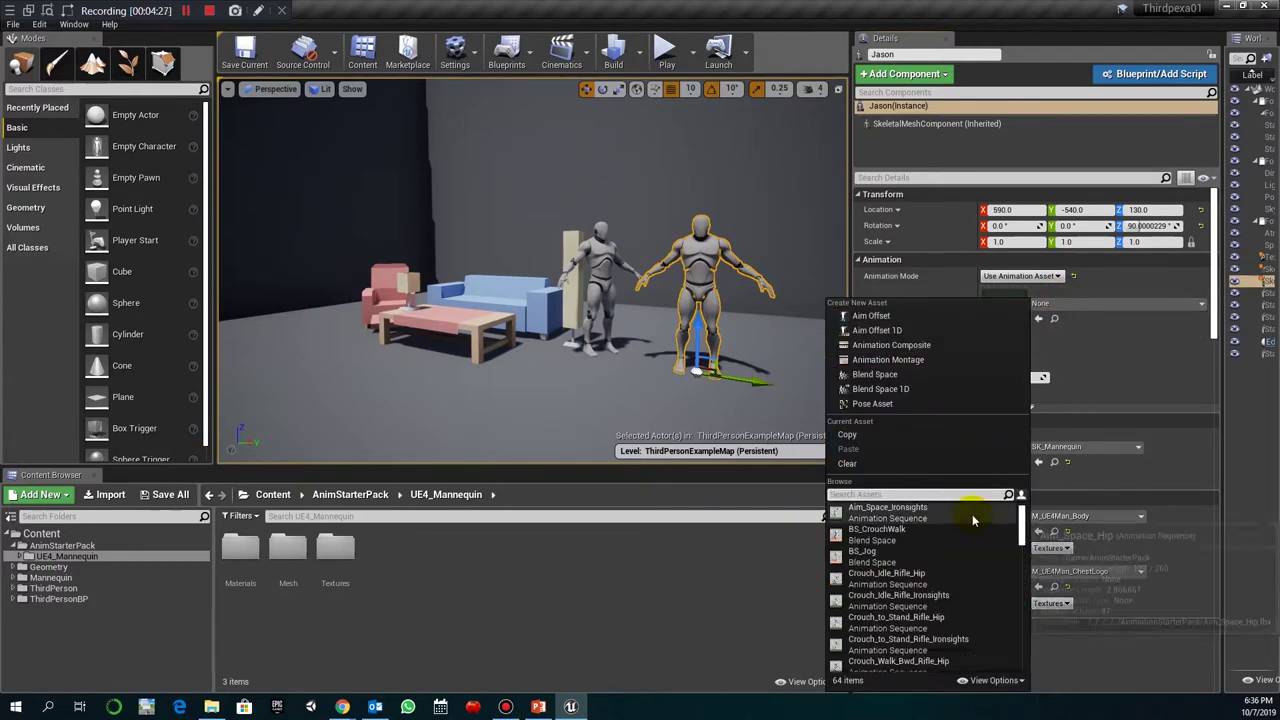
scroll(972, 514, "down", 5)
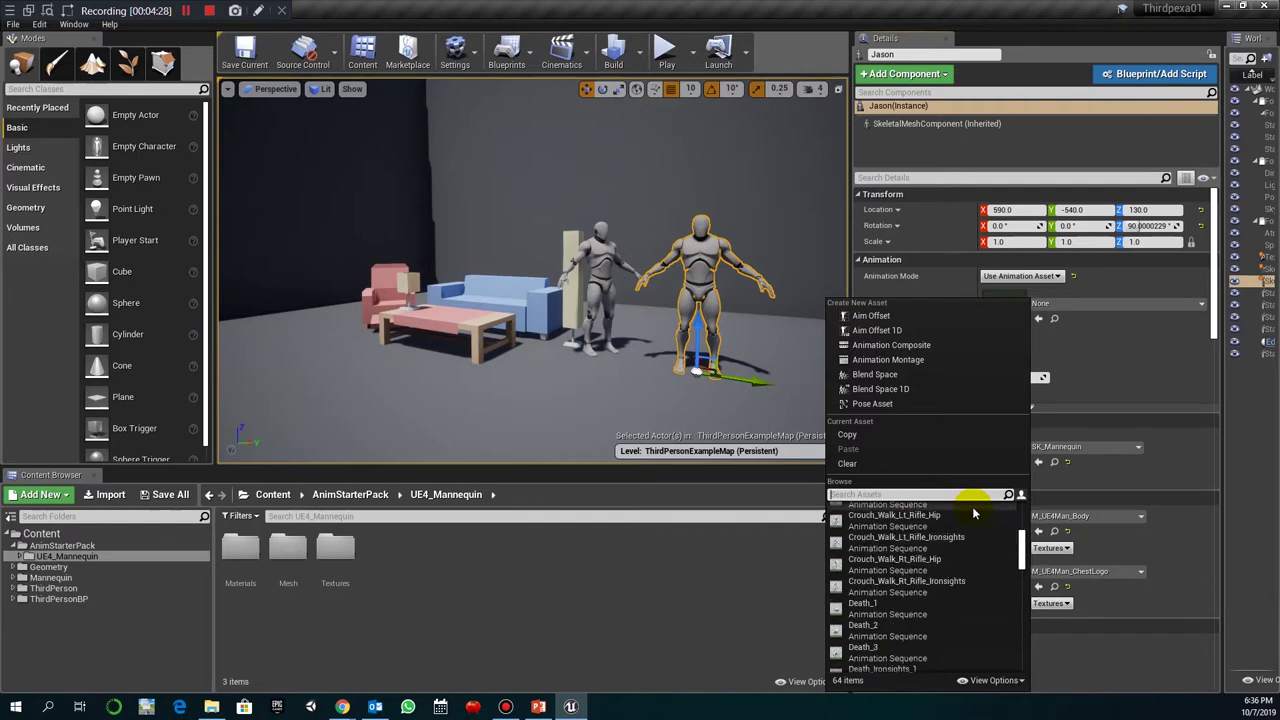
scroll(972, 506, "up", 5)
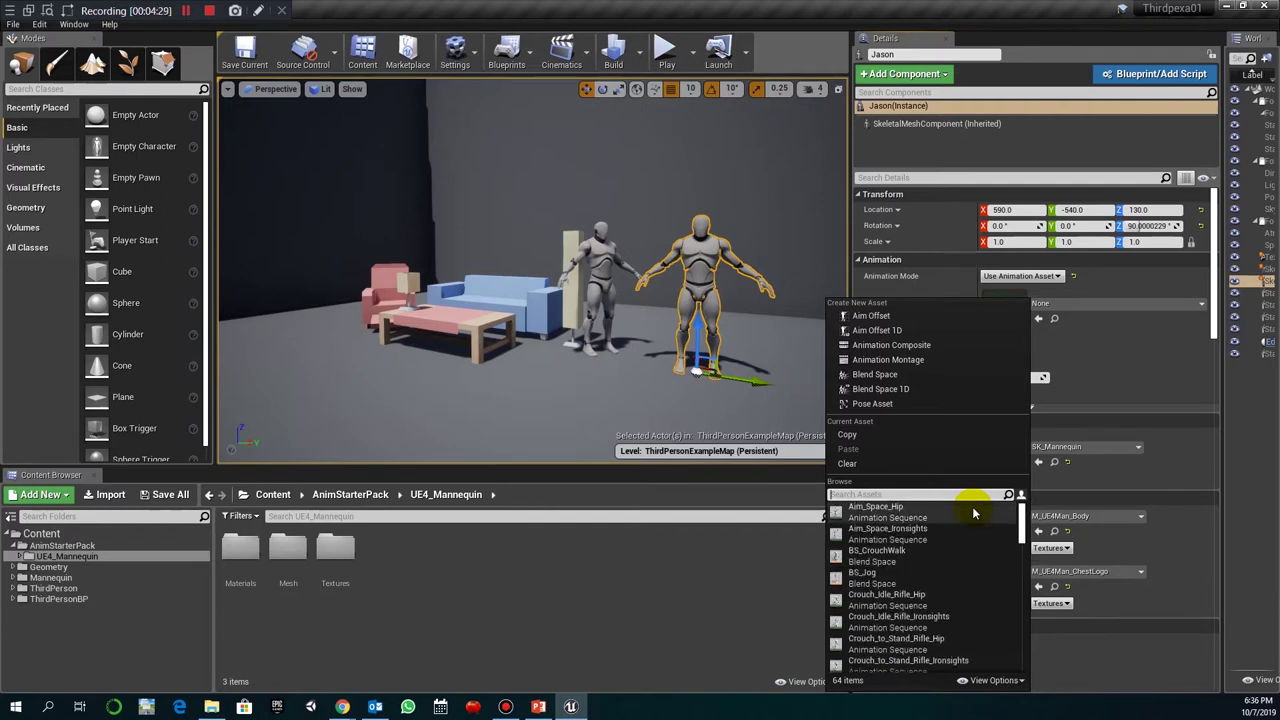
left_click(1147, 395)
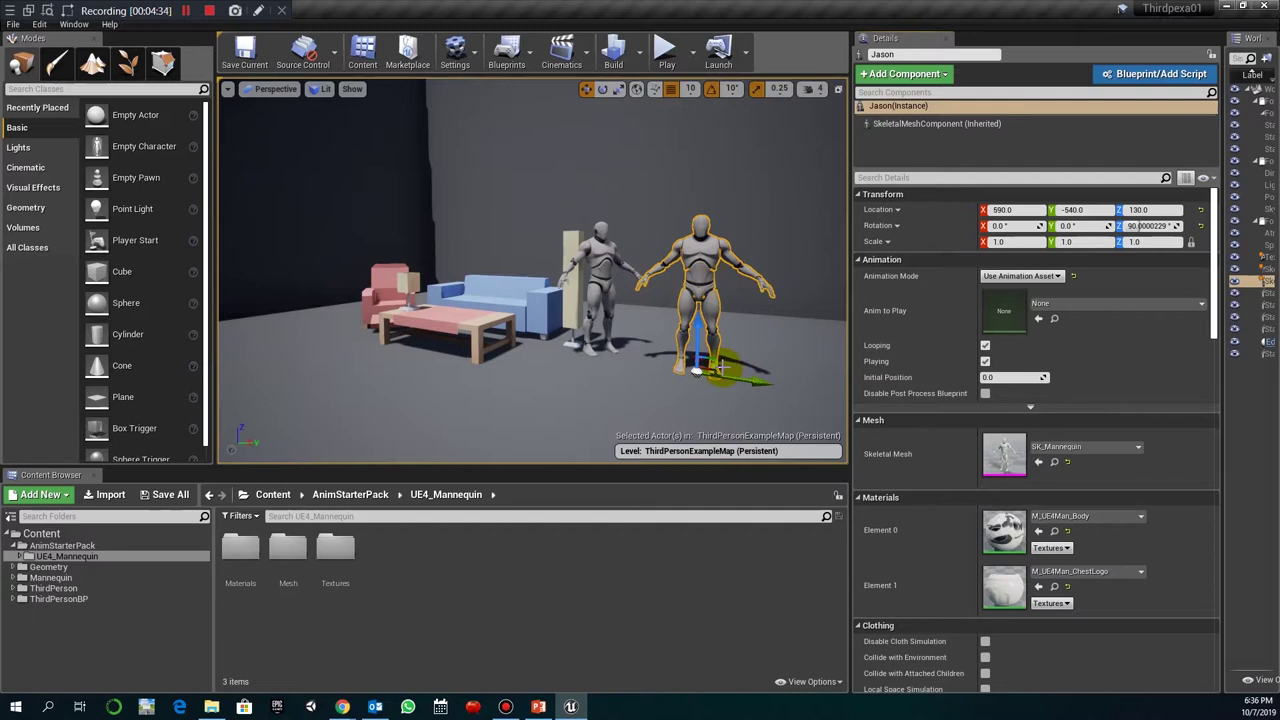
Download the Animation Starter Pack from its Marketplace page and open it in the Epic Games Launcher.
left_click(570, 707)
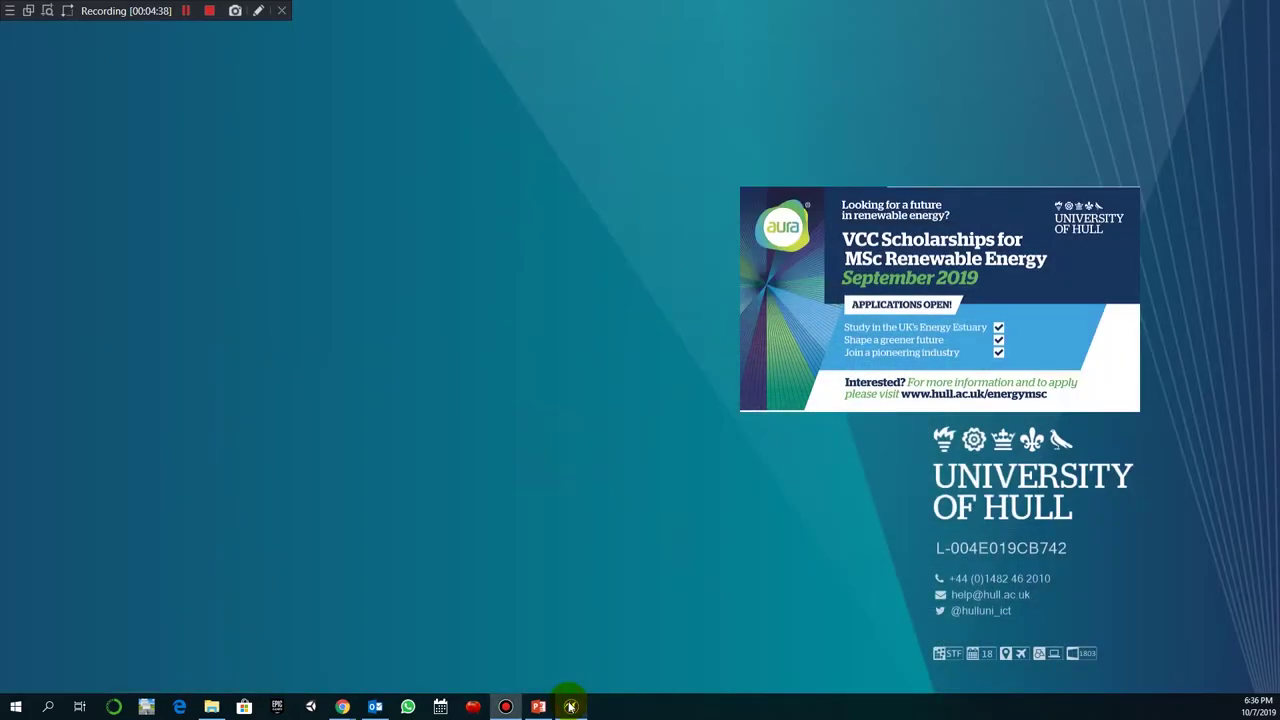
left_click(570, 707)
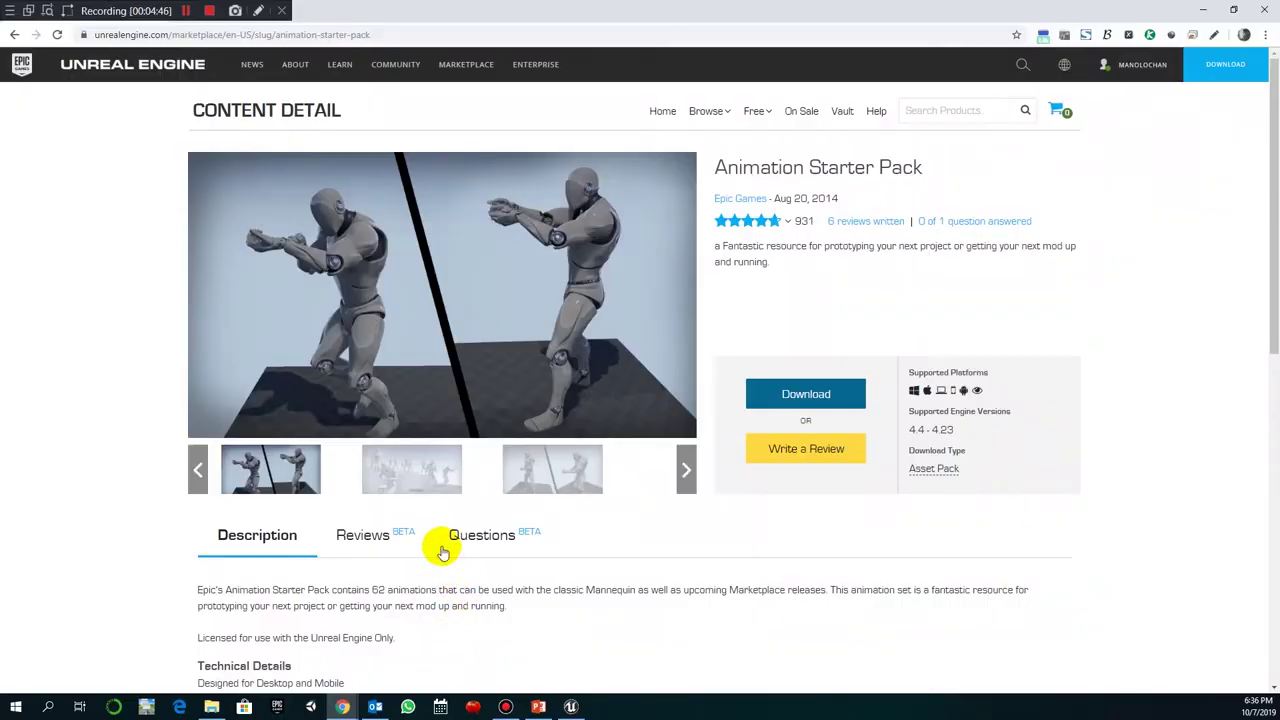
left_click(824, 396)
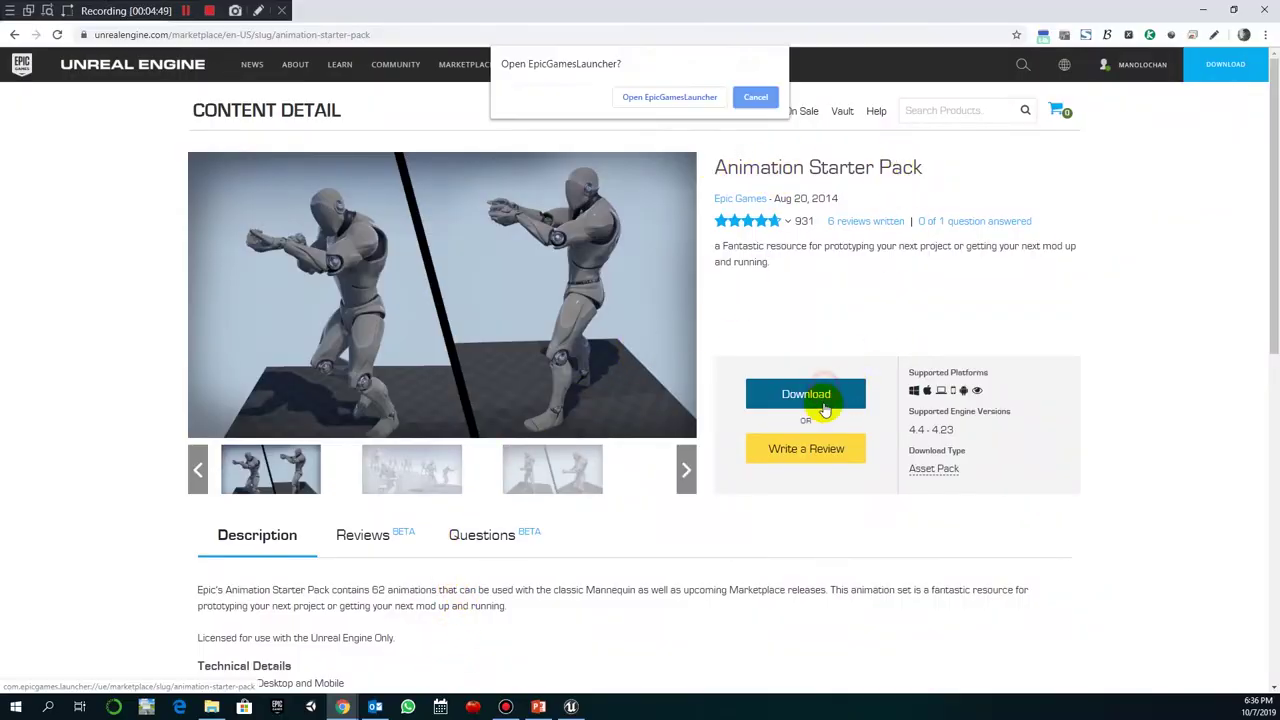
left_click(695, 99)
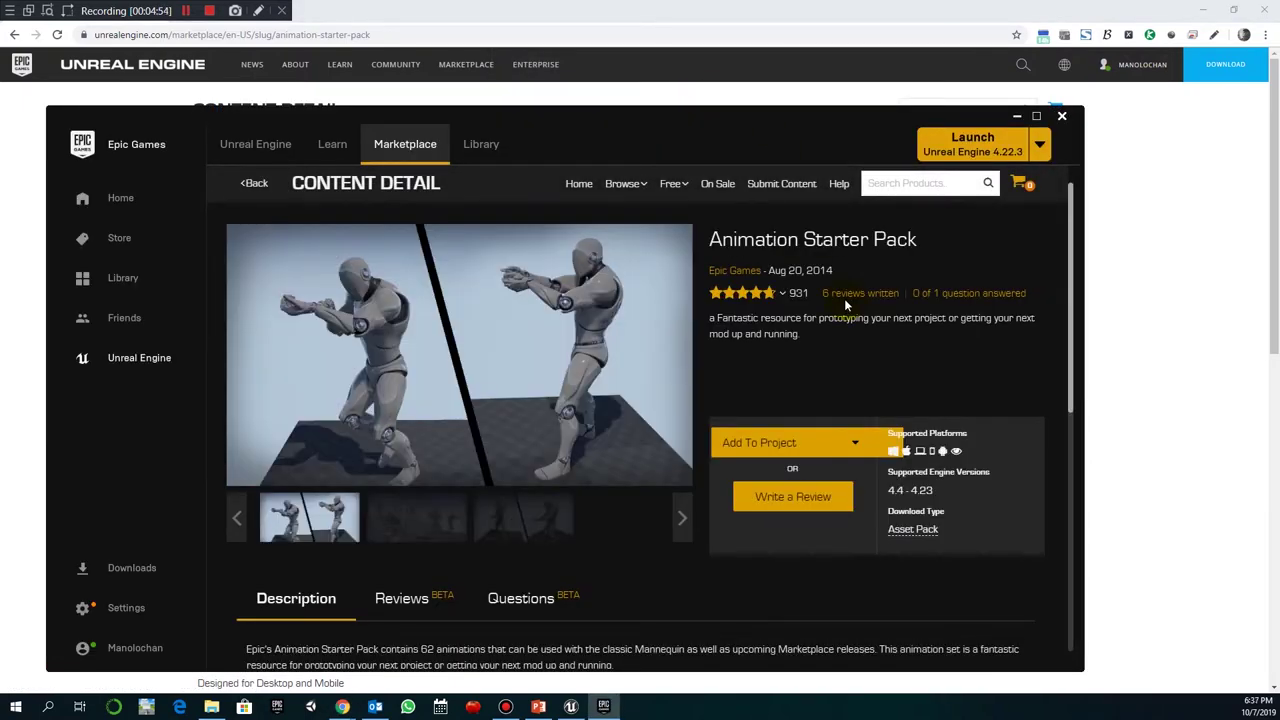
Add the Animation Starter Pack to the Thirdpexa01 project, confirming overwrite of existing files.
left_click(849, 446)
left_click(771, 443)
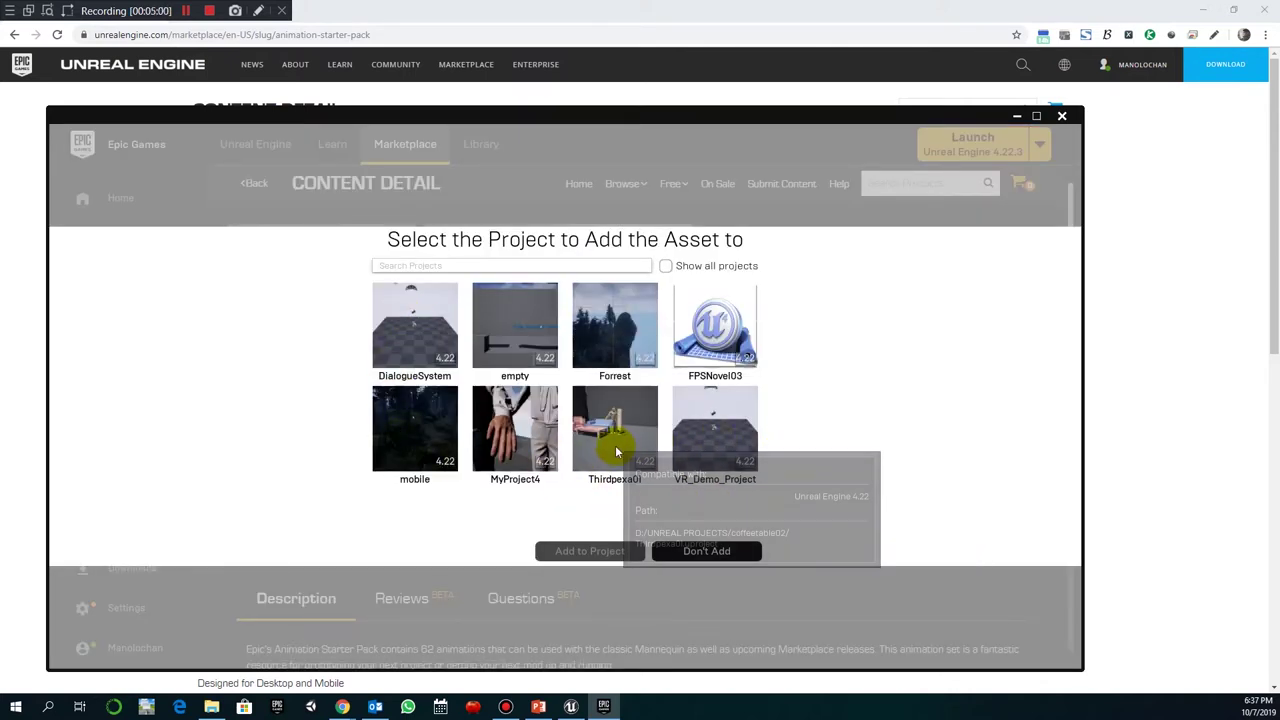
left_click(615, 448)
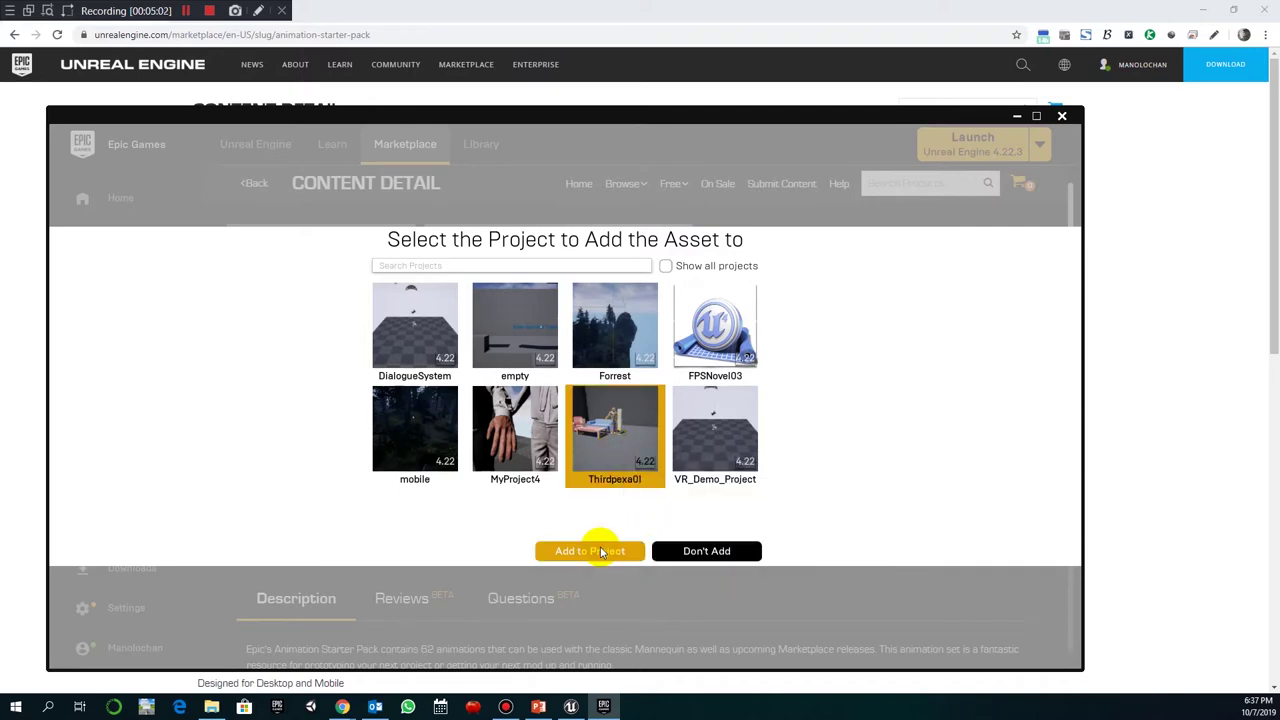
left_click(601, 551)
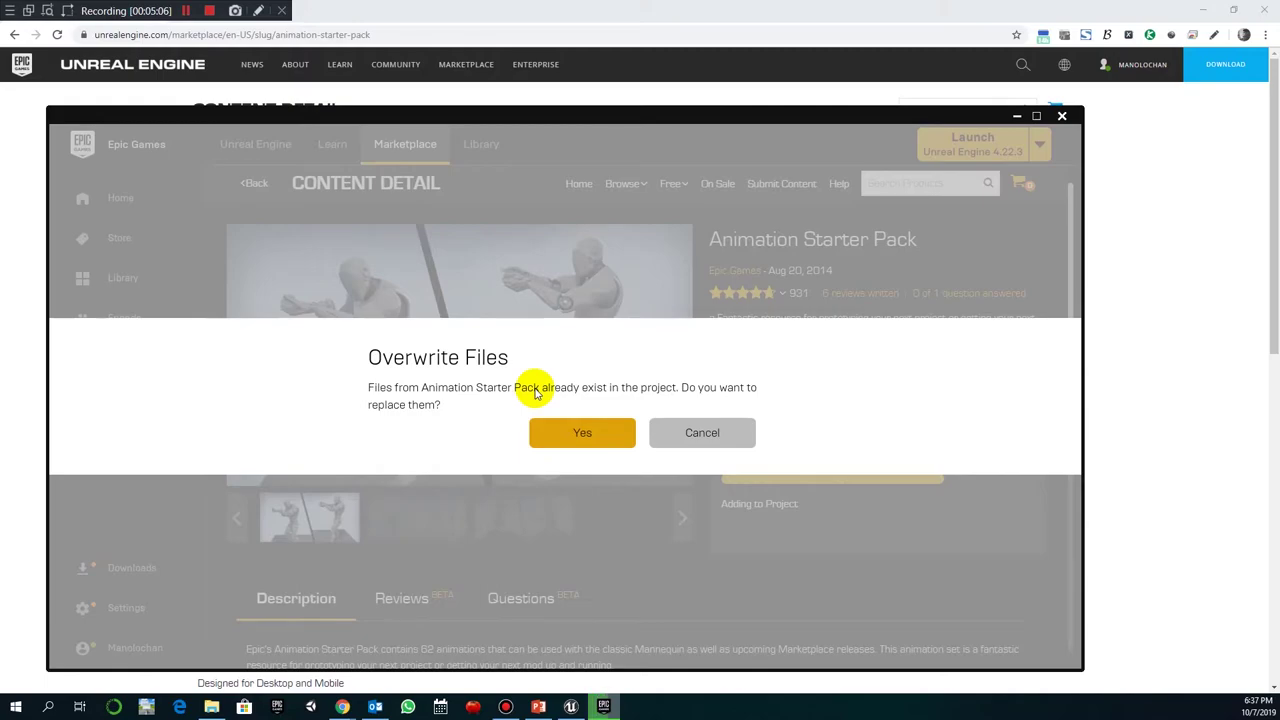
left_click(583, 431)
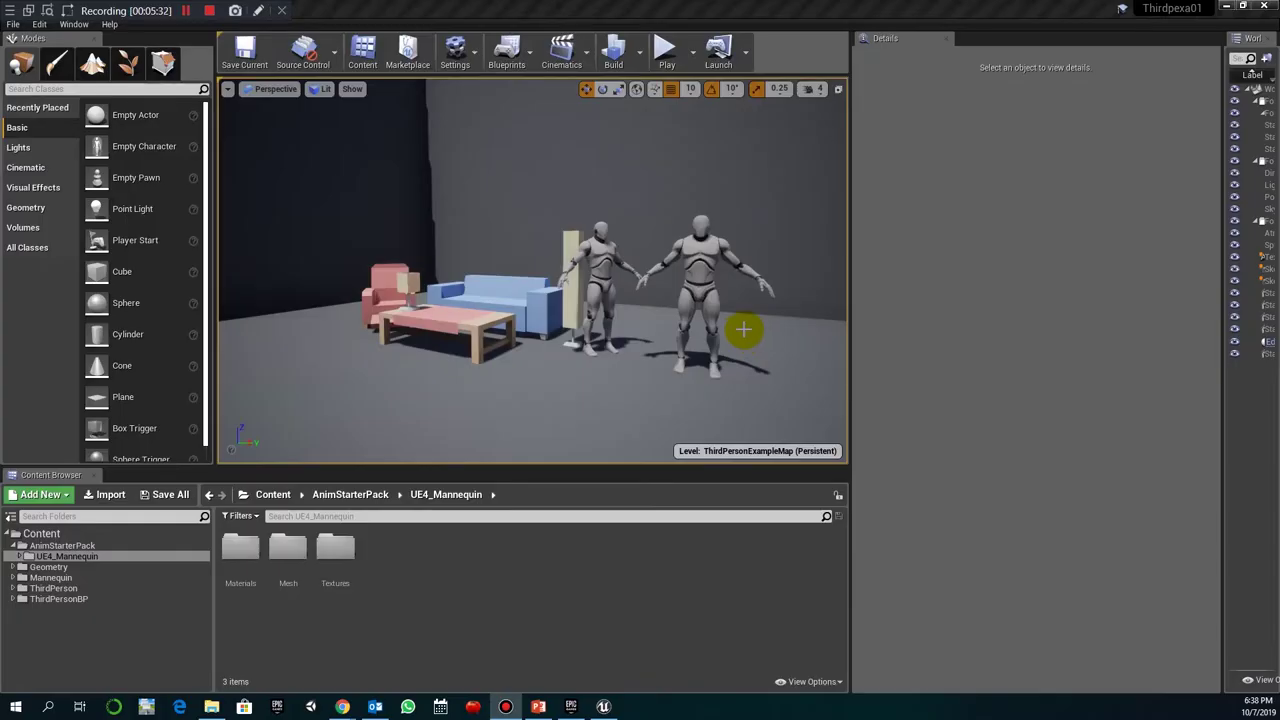
Set the right-hand mannequin to Use Animation Asset with Death_2 as Anim to Play.
left_click(708, 288)
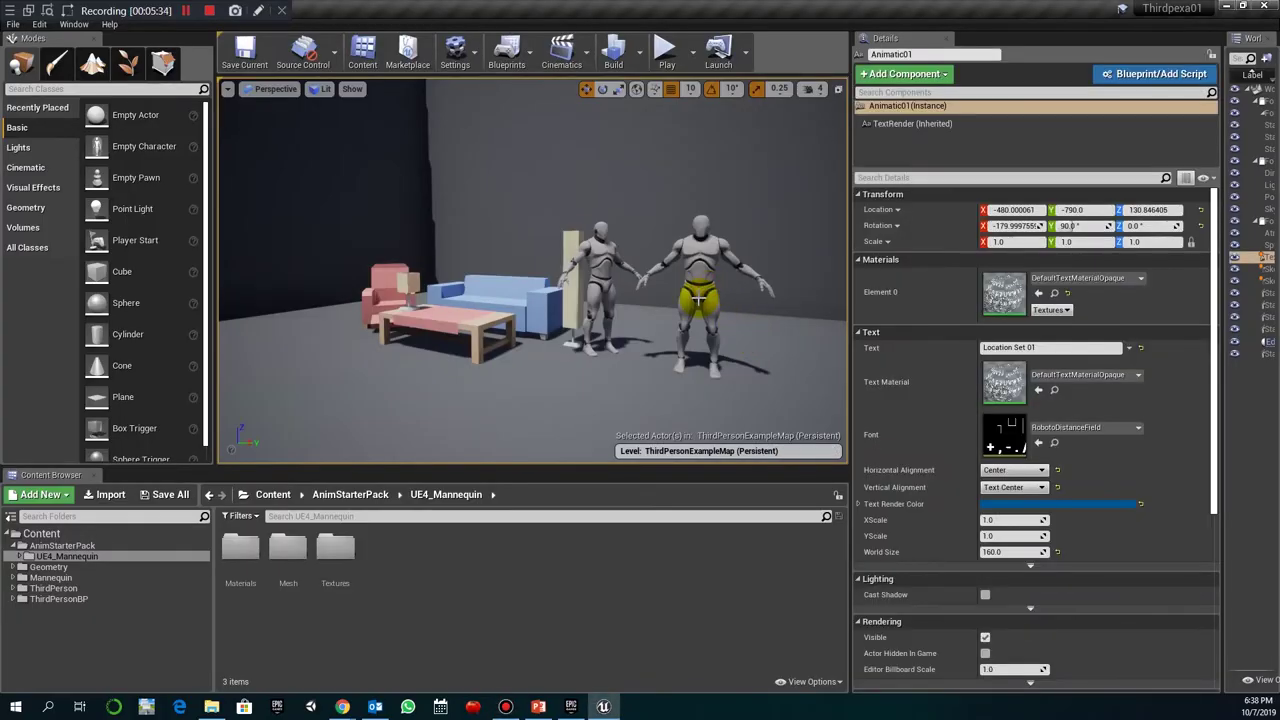
left_click(700, 298)
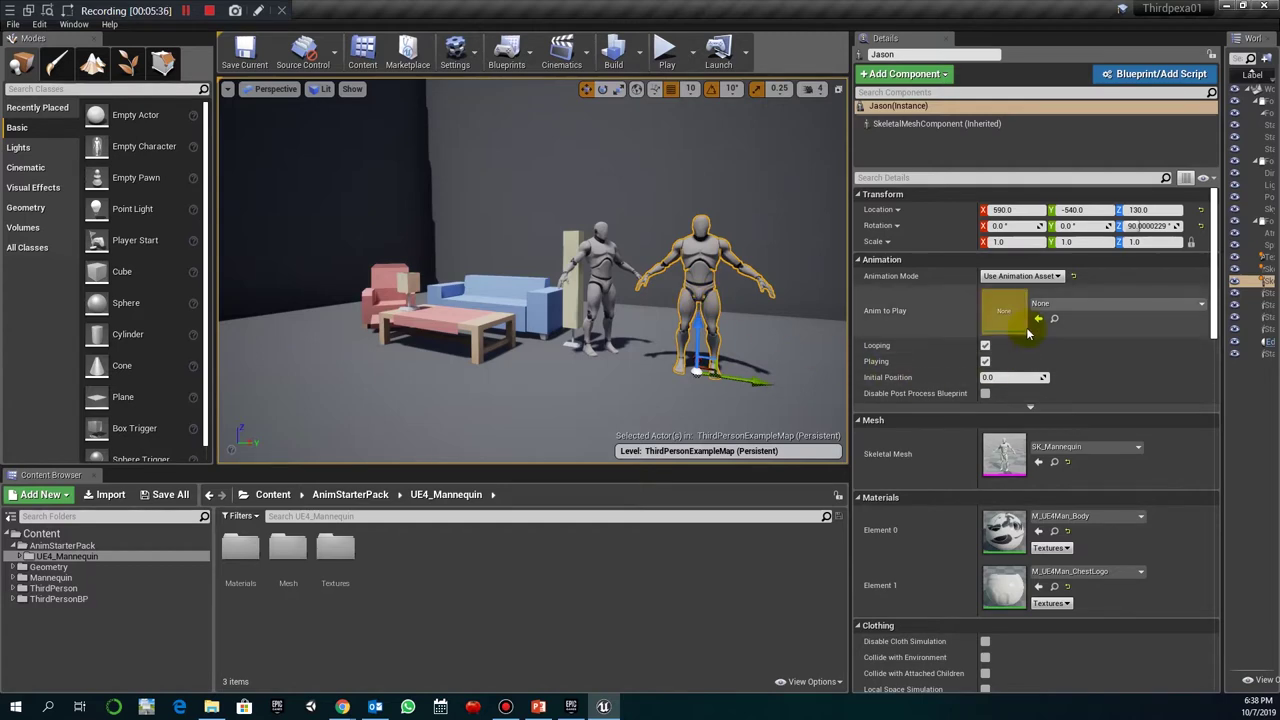
left_click(1040, 276)
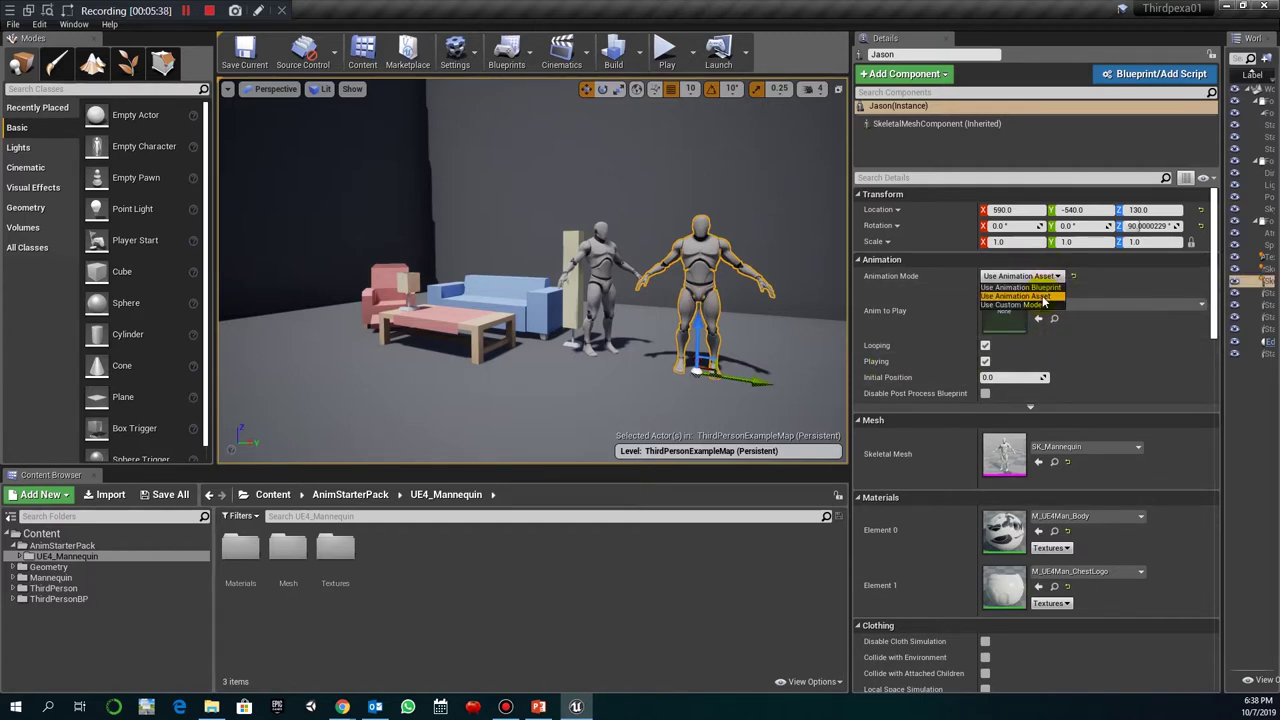
left_click(1043, 297)
left_click(1045, 304)
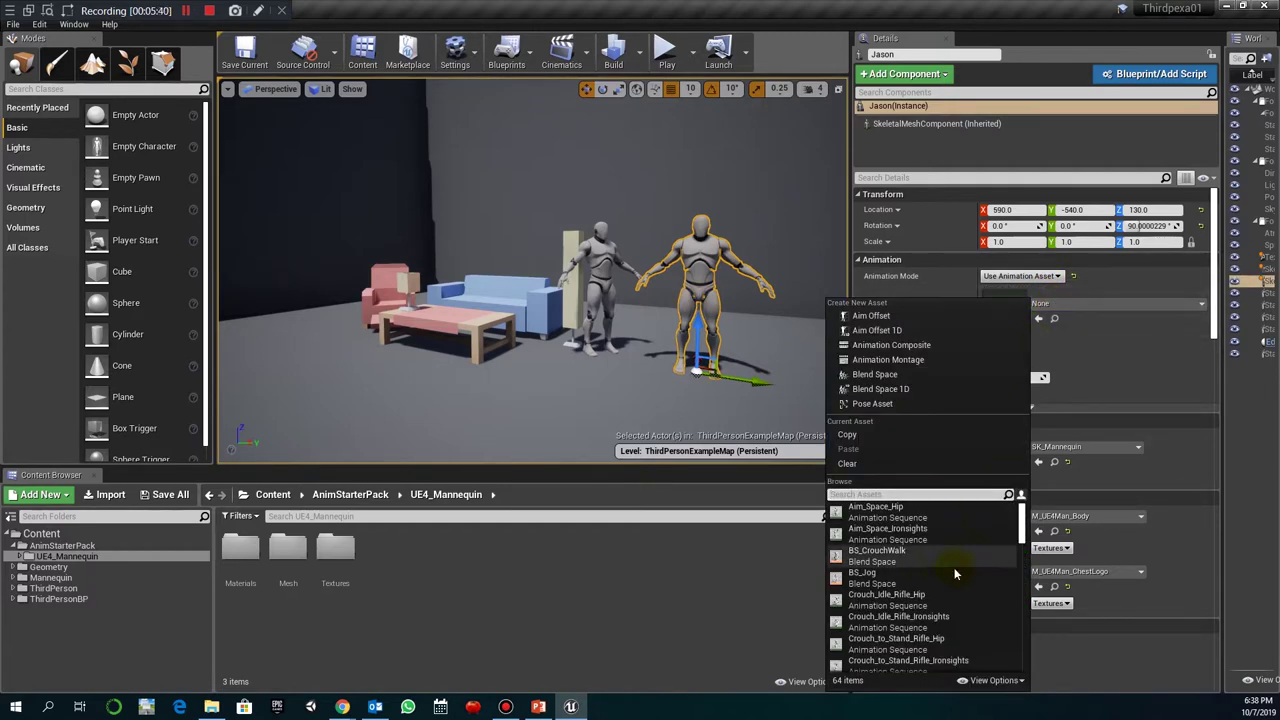
scroll(955, 574, "down", 5)
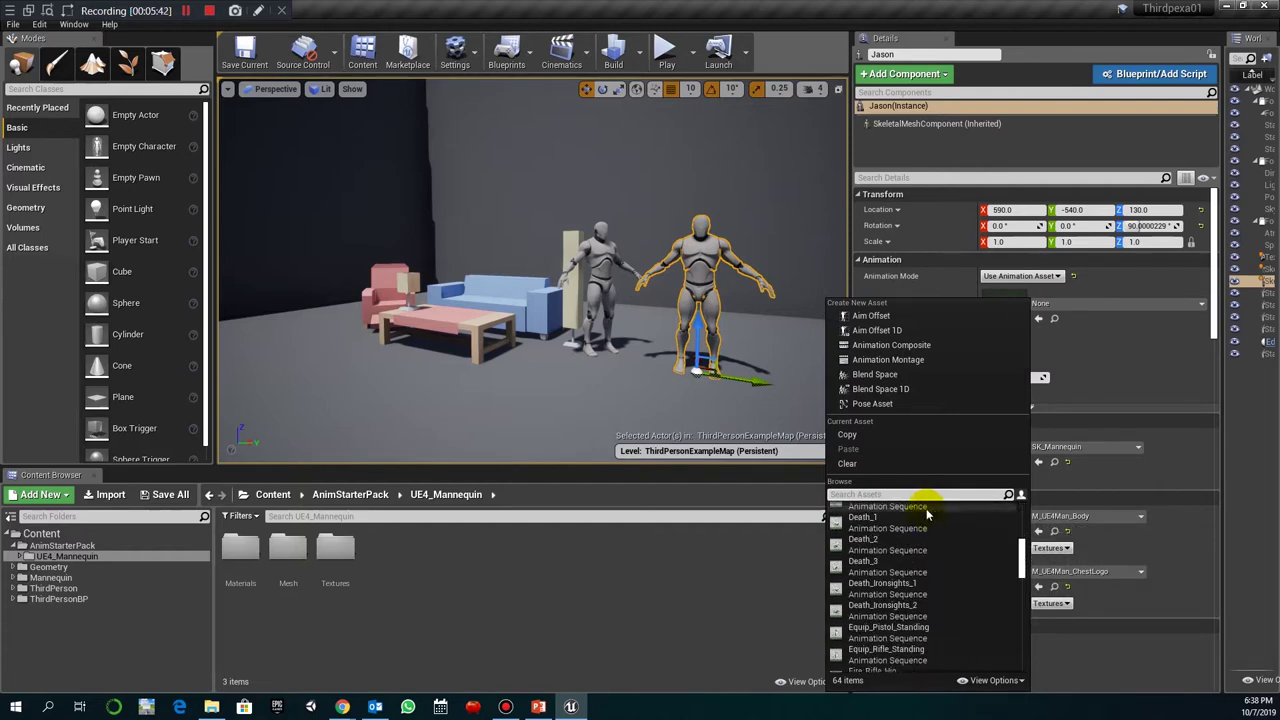
scroll(934, 572, "down", 10)
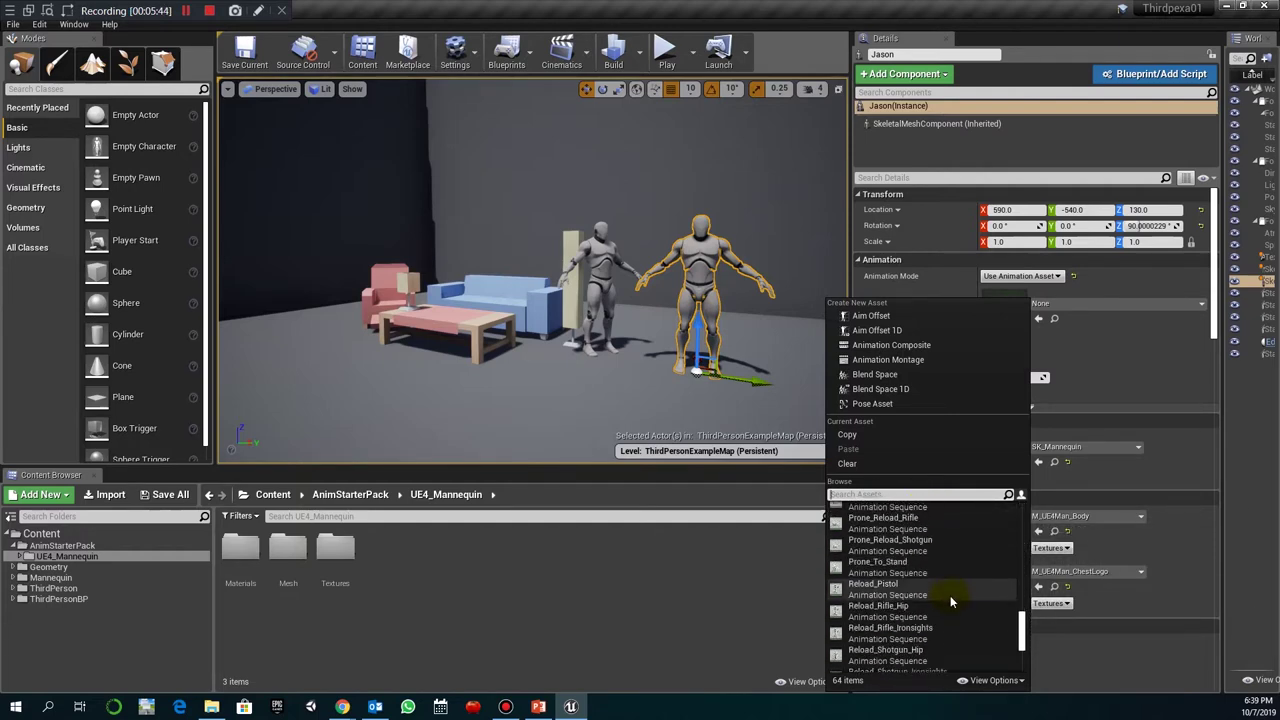
scroll(951, 598, "up", 15)
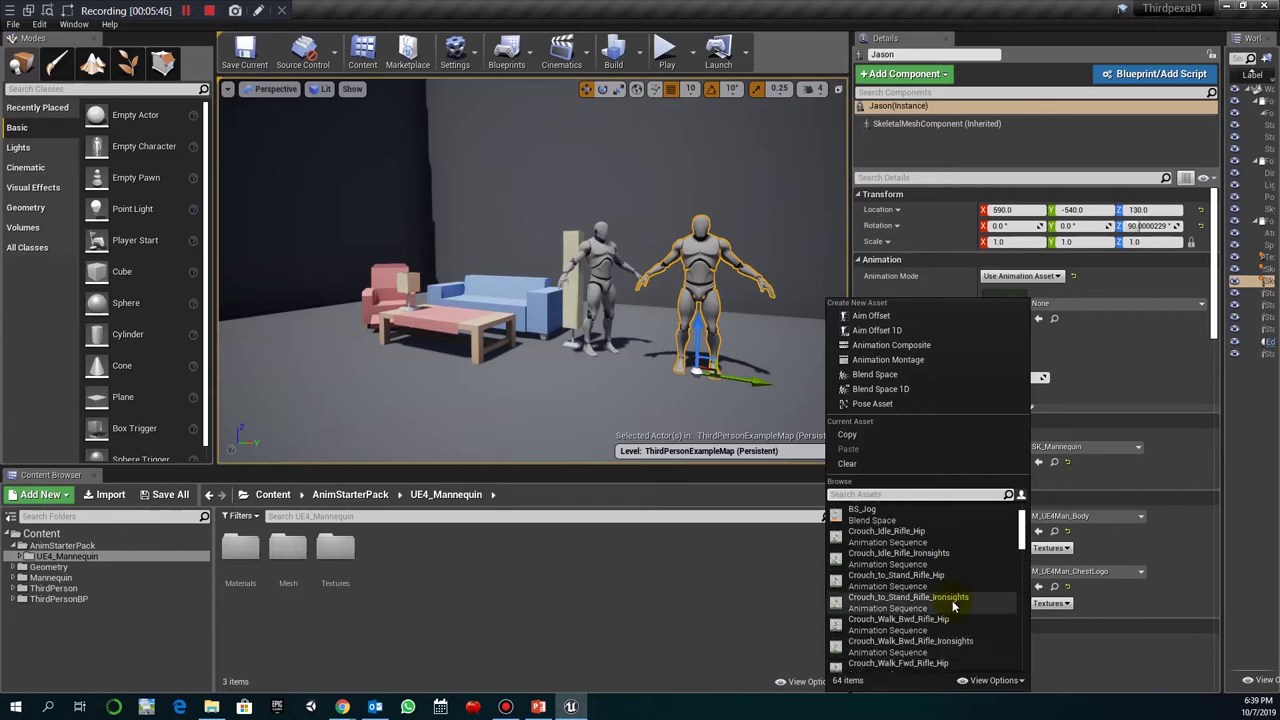
scroll(952, 604, "up", 3)
scroll(930, 600, "down", 10)
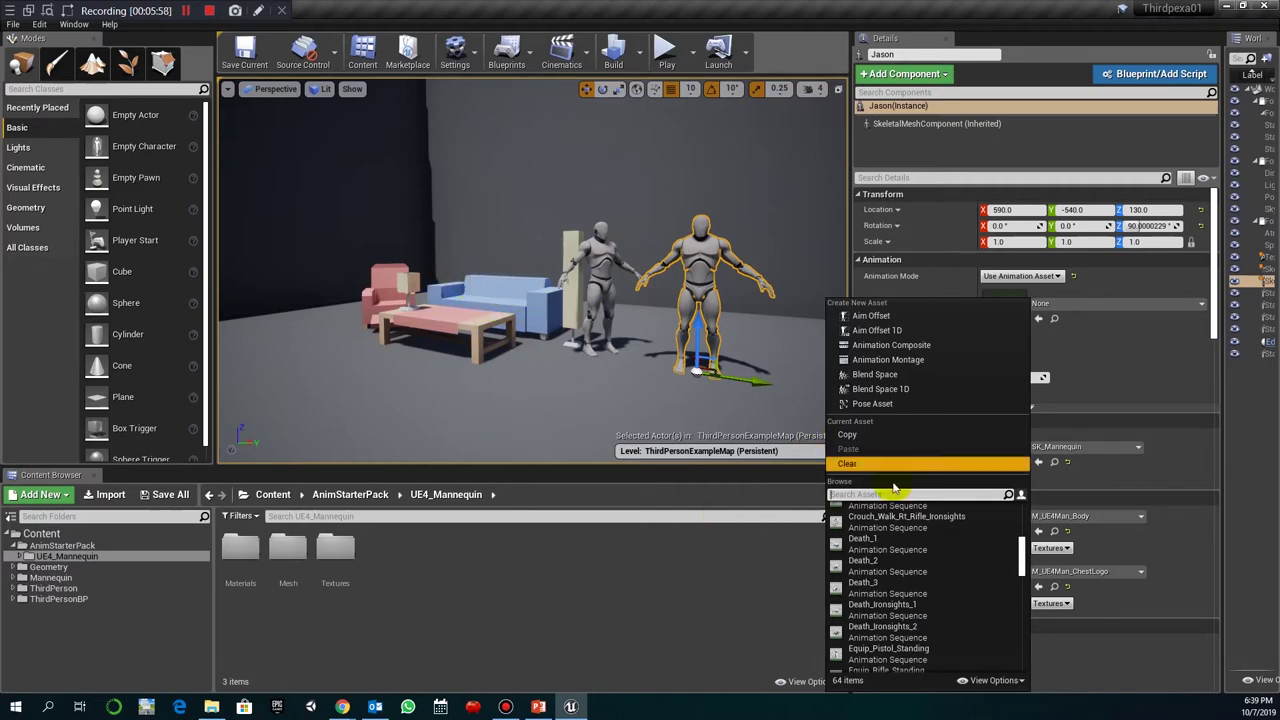
left_click(913, 571)
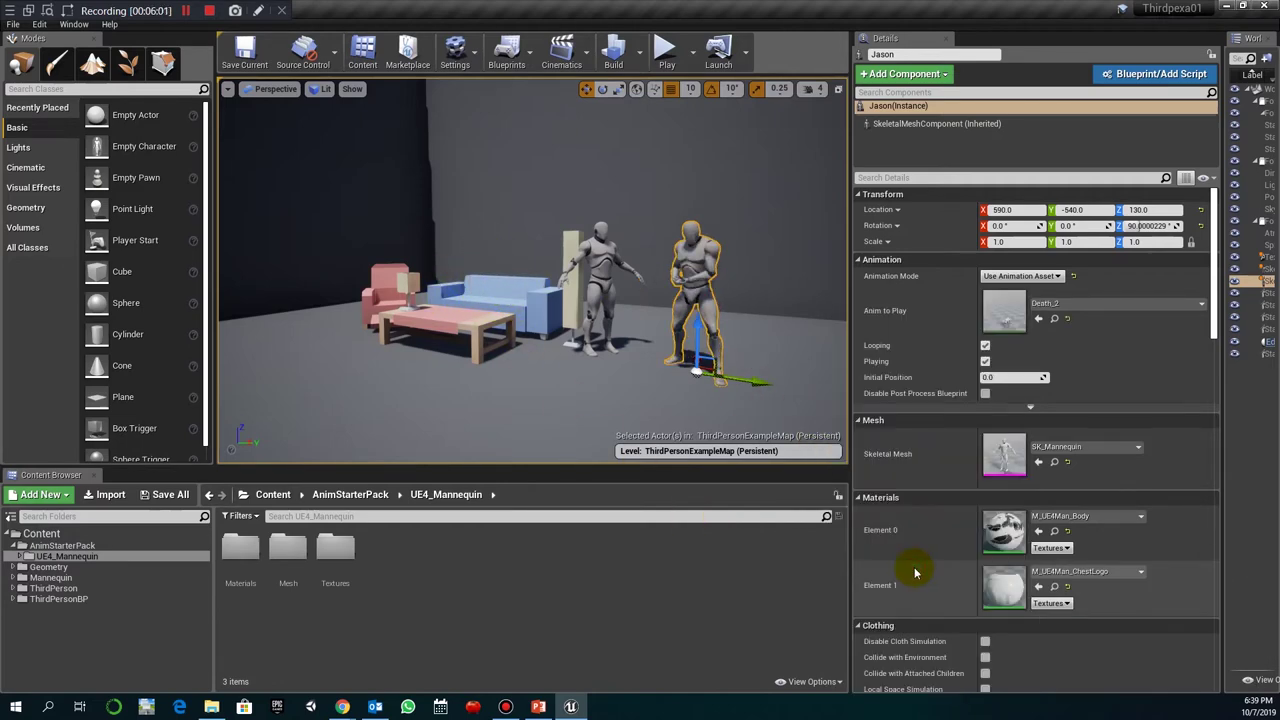
left_click(582, 278)
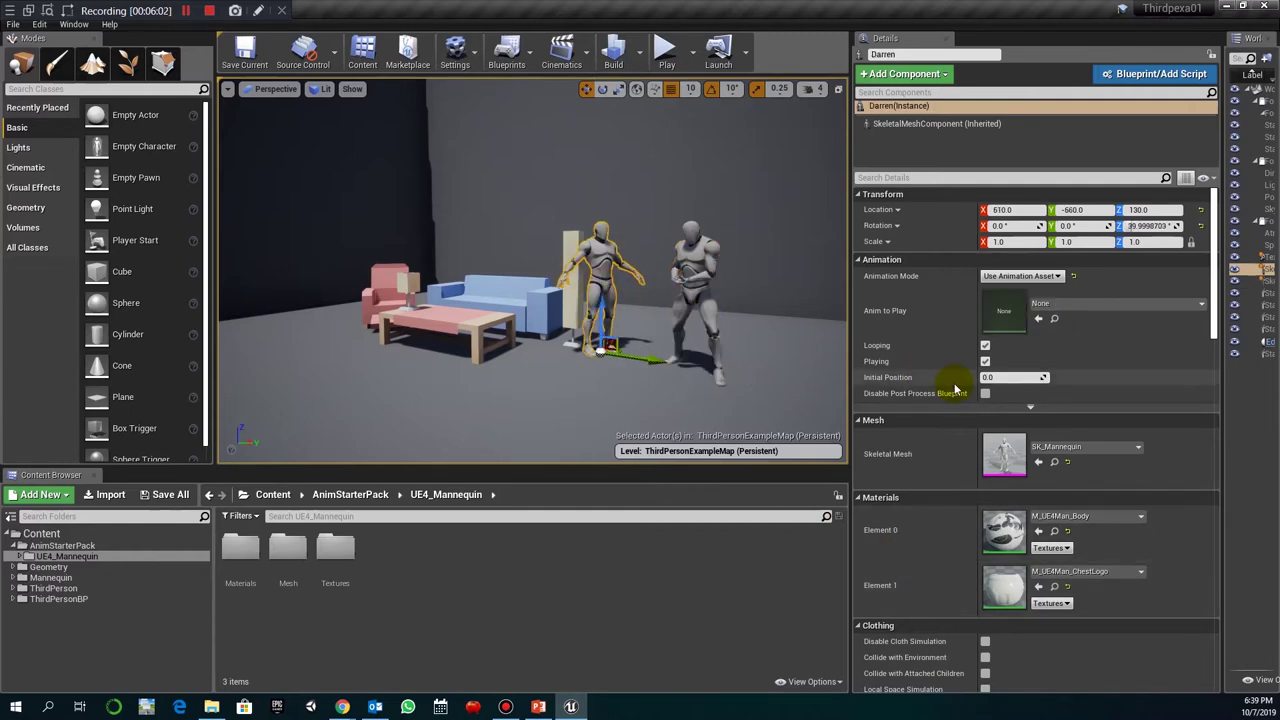
left_click(1048, 276)
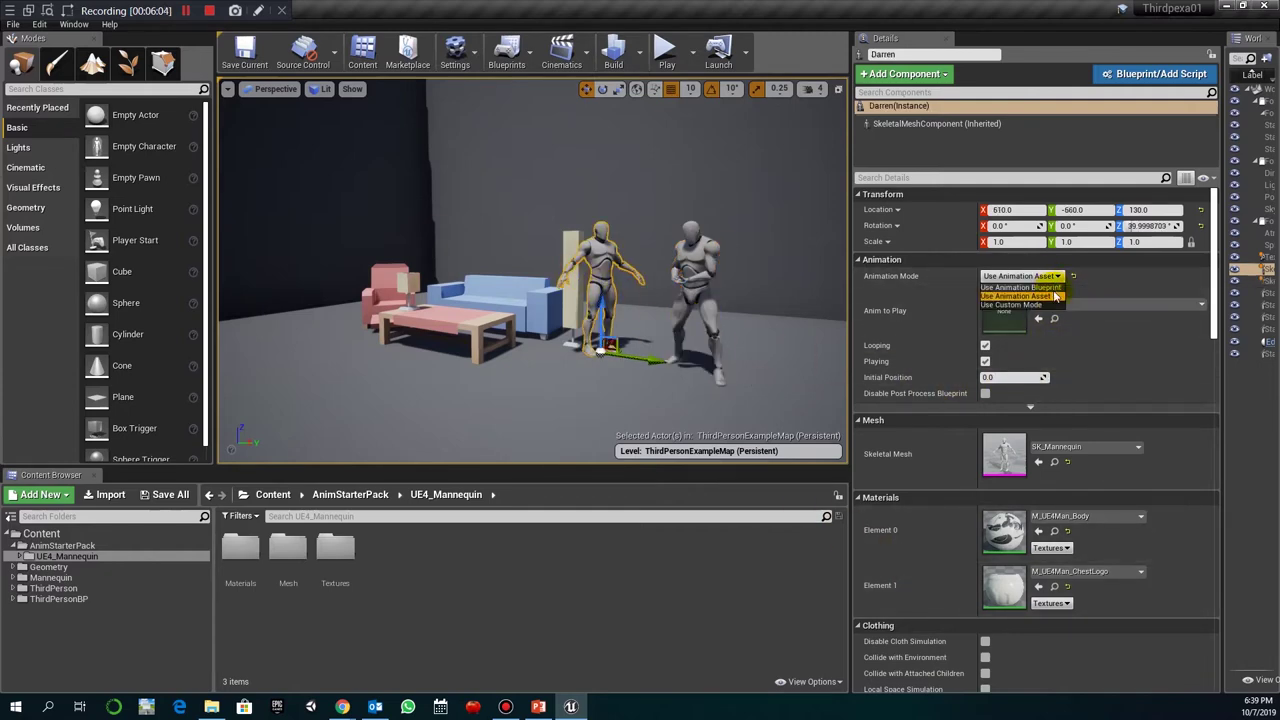
left_click(1020, 296)
left_click(1060, 303)
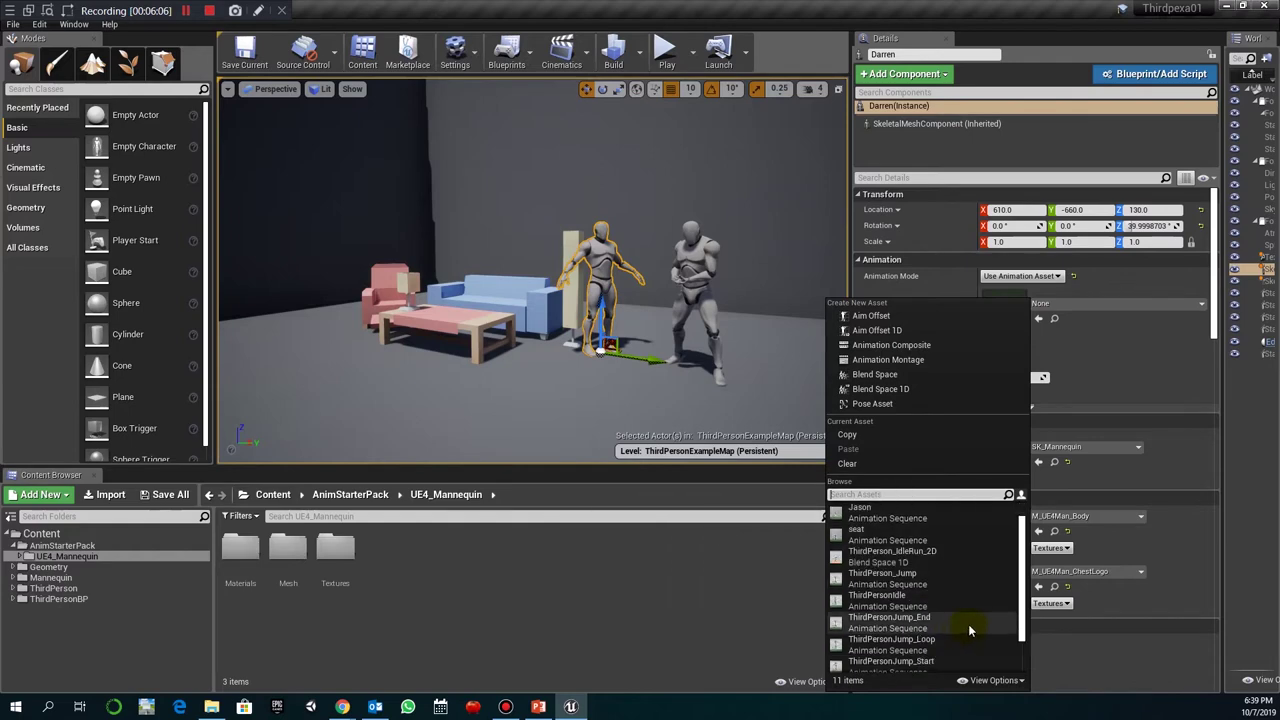
scroll(930, 590, "up", 1)
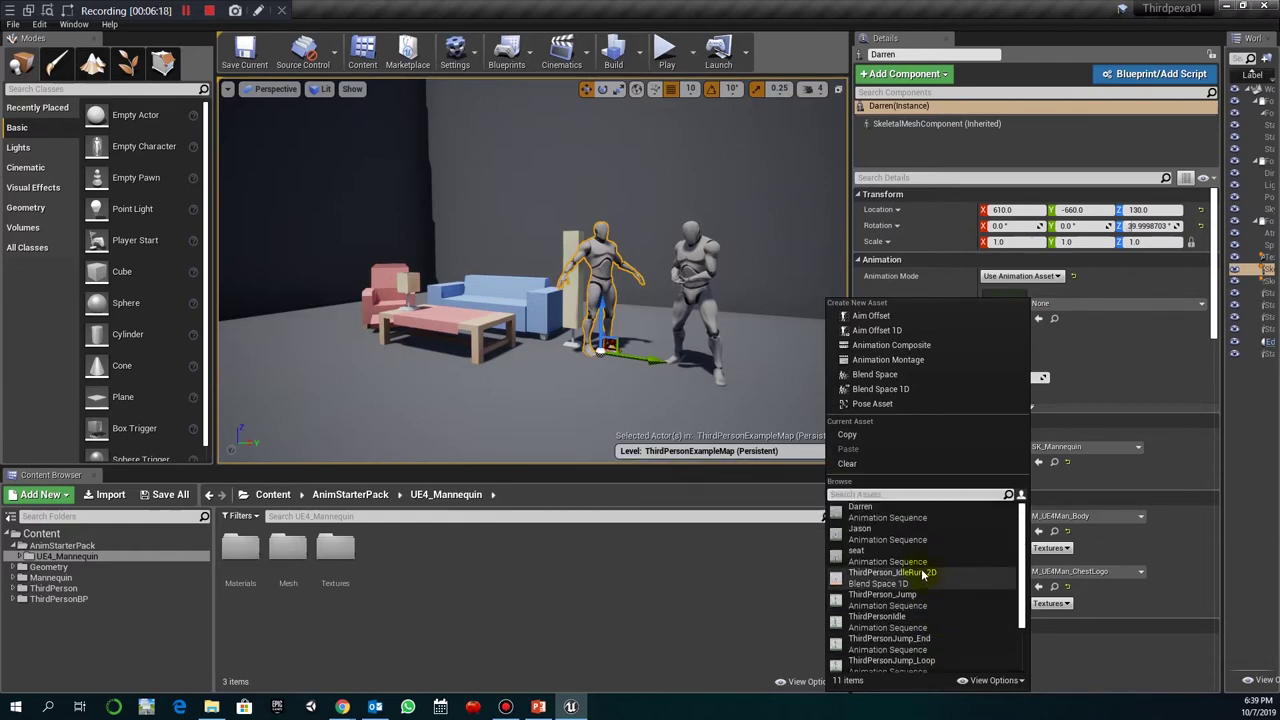
scroll(915, 570, "down", 3)
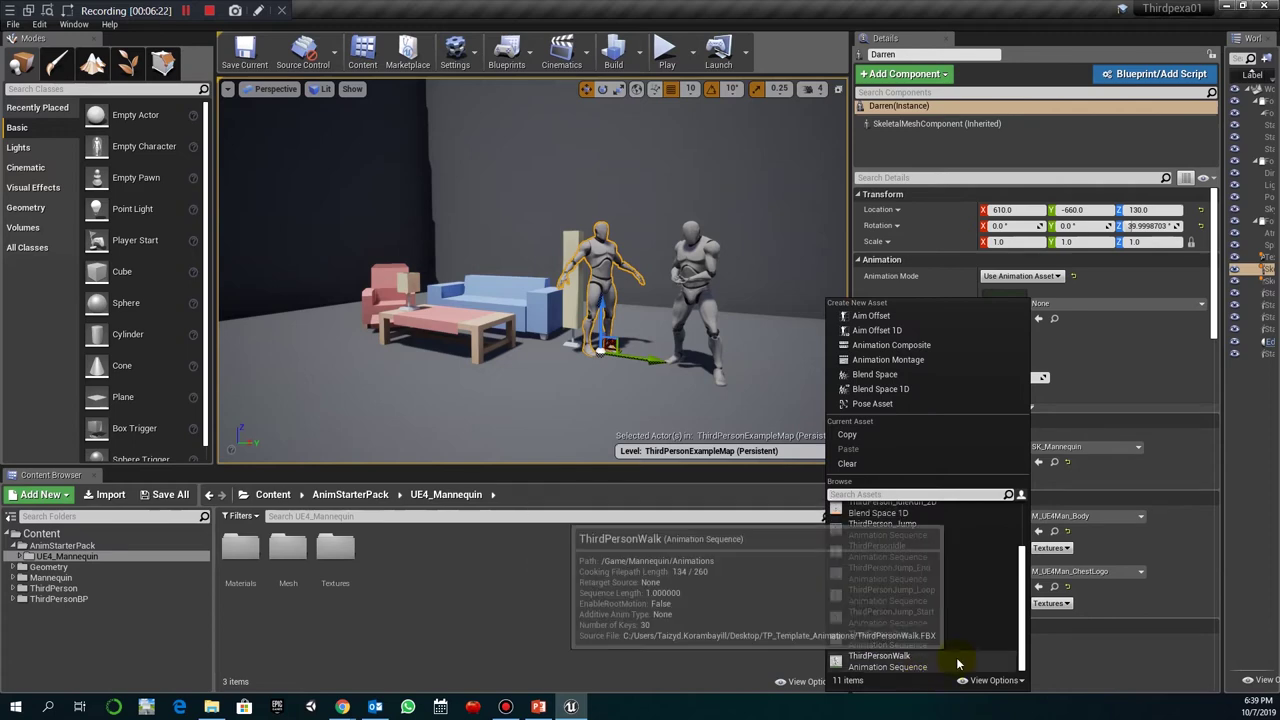
scroll(951, 530, "up", 3)
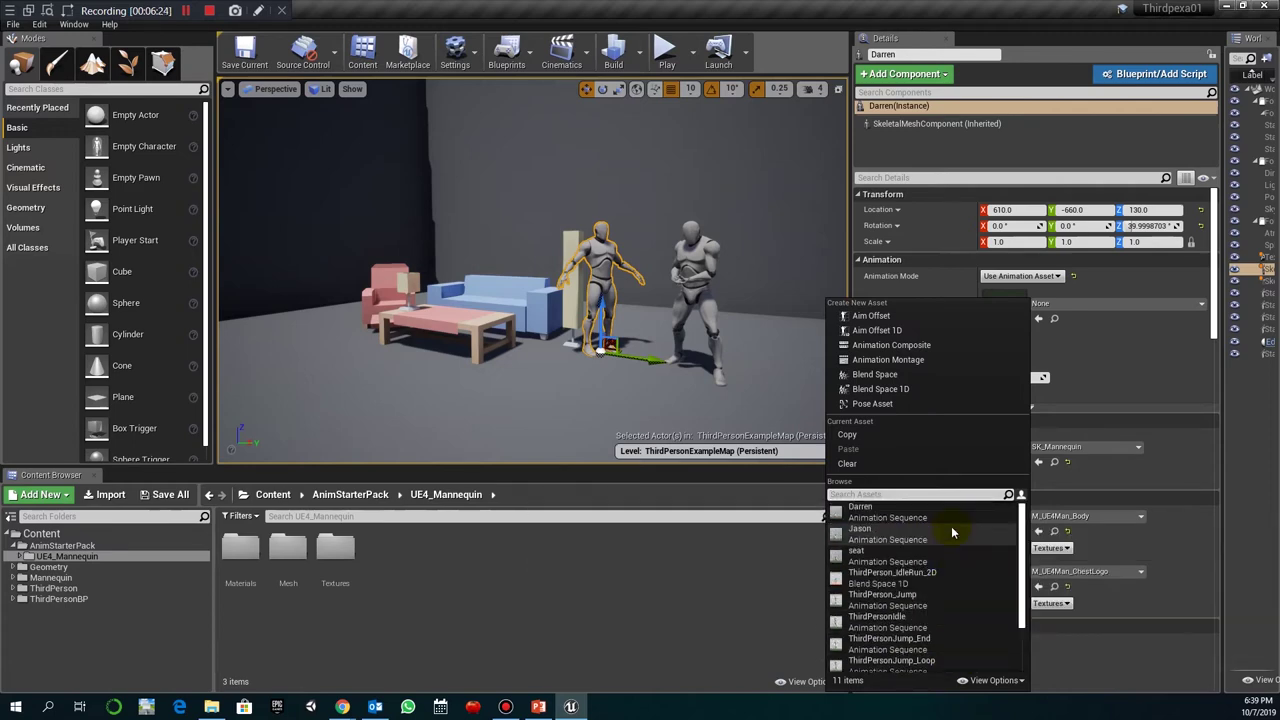
mouse_move(961, 530)
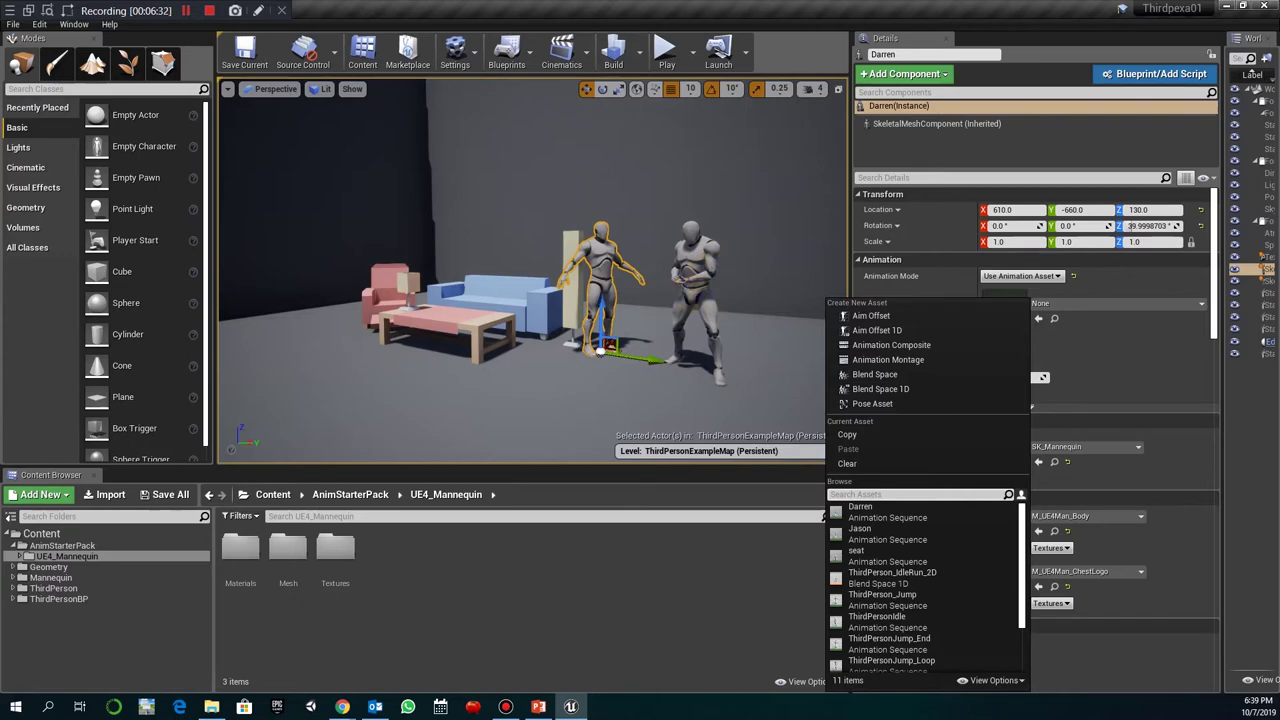
left_click(693, 300)
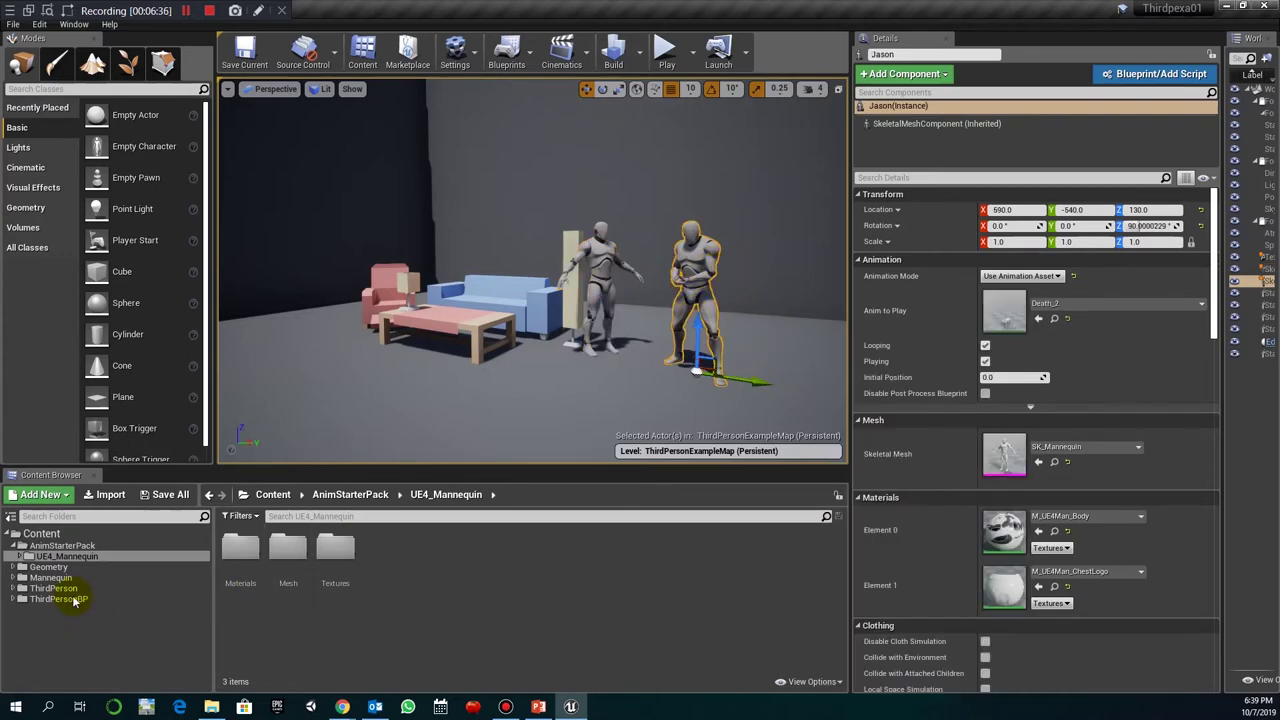
Find Ue4ASP_Character in the AnimStarterPack assets and drag it into the level beside the pink armchair.
left_click(62, 545)
left_click(66, 556)
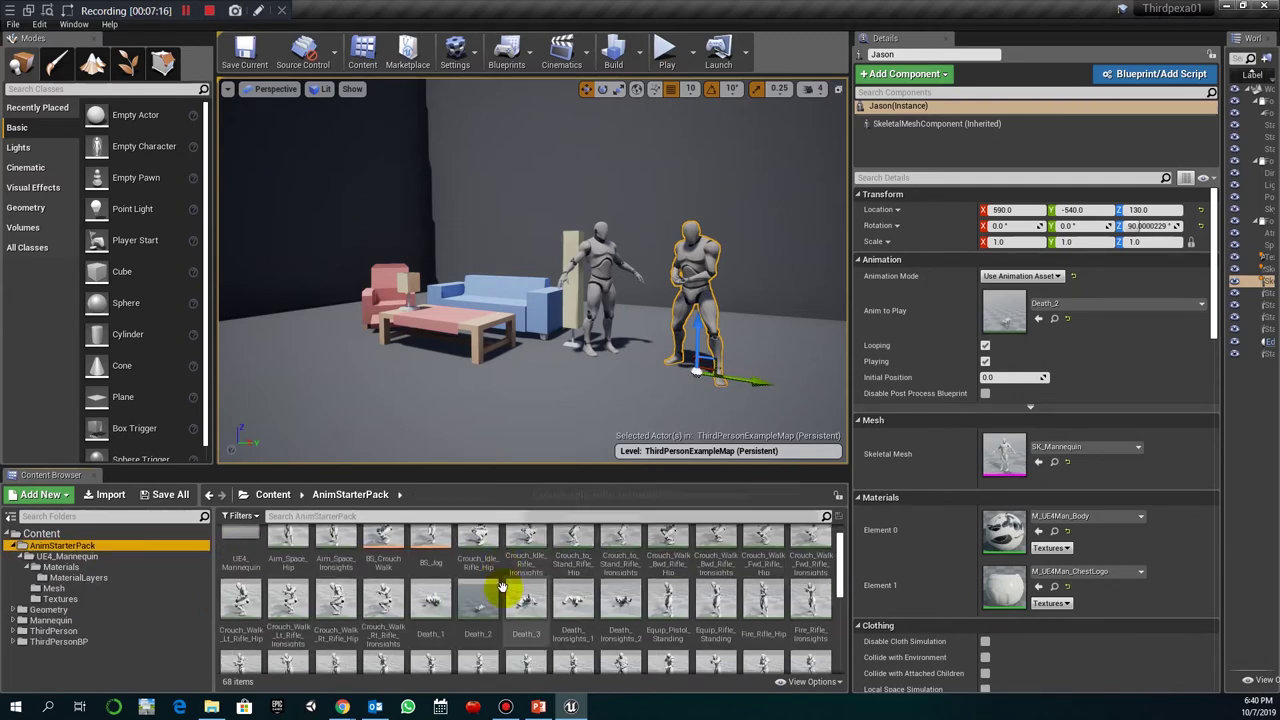
scroll(508, 591, "down", 3)
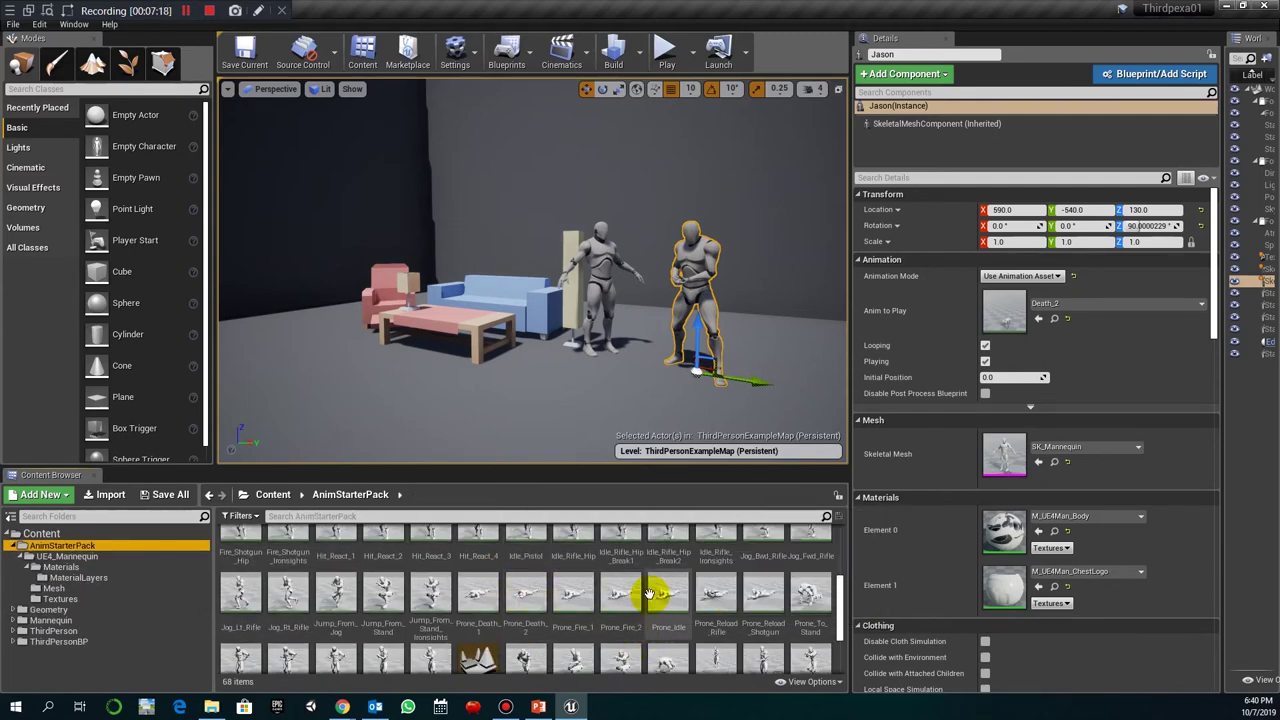
scroll(648, 594, "down", 3)
left_click(714, 560)
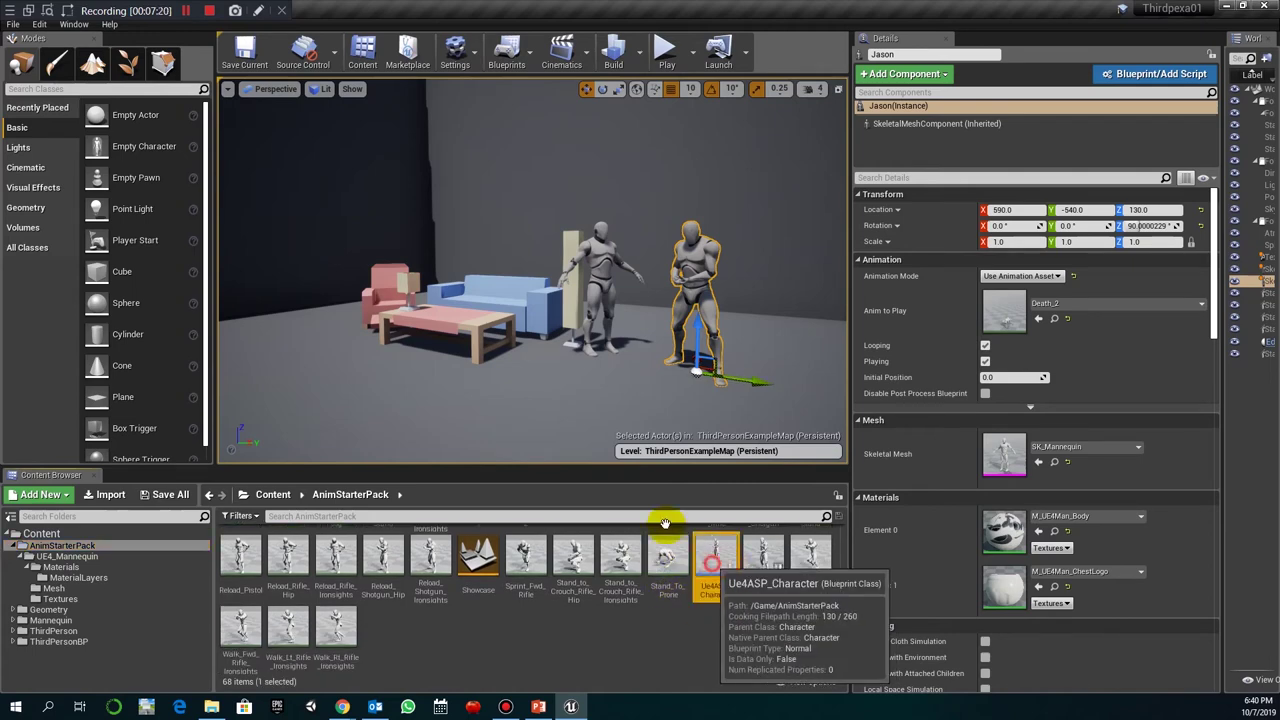
left_click_drag(664, 522, 355, 365)
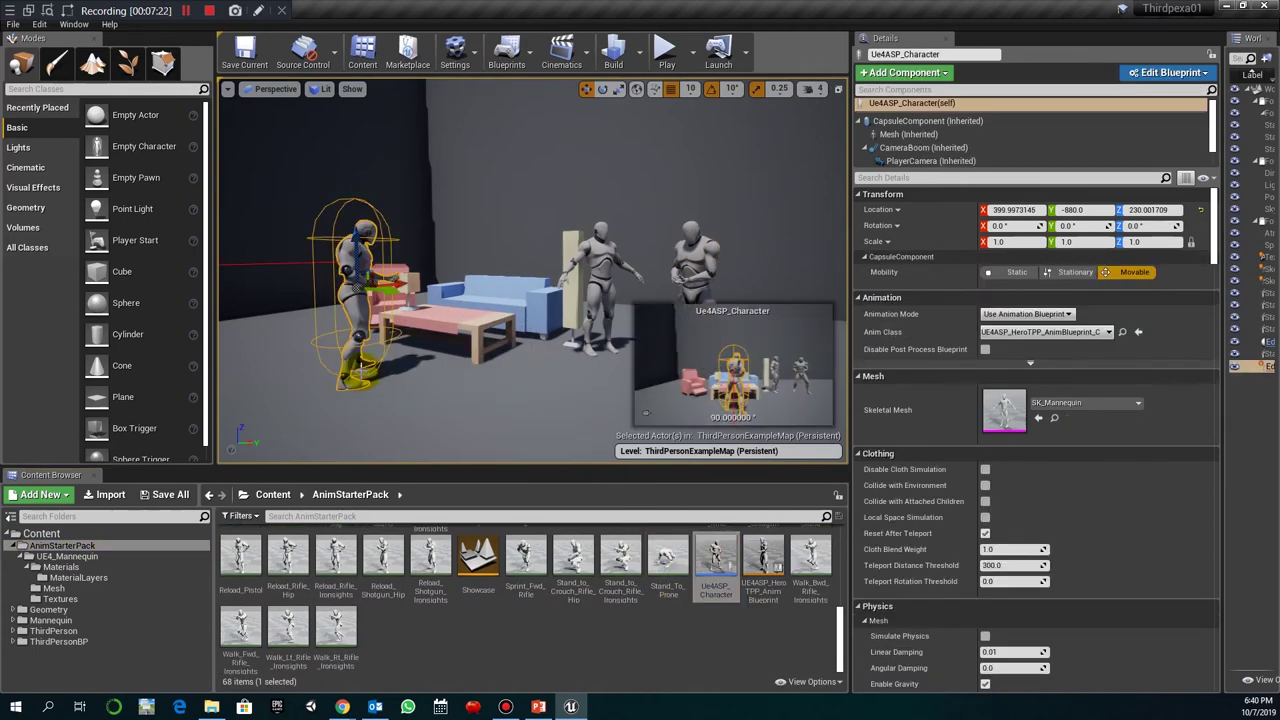
Delete the middle mannequin from the level and select the new Ue4ASP_Character.
left_click(455, 374)
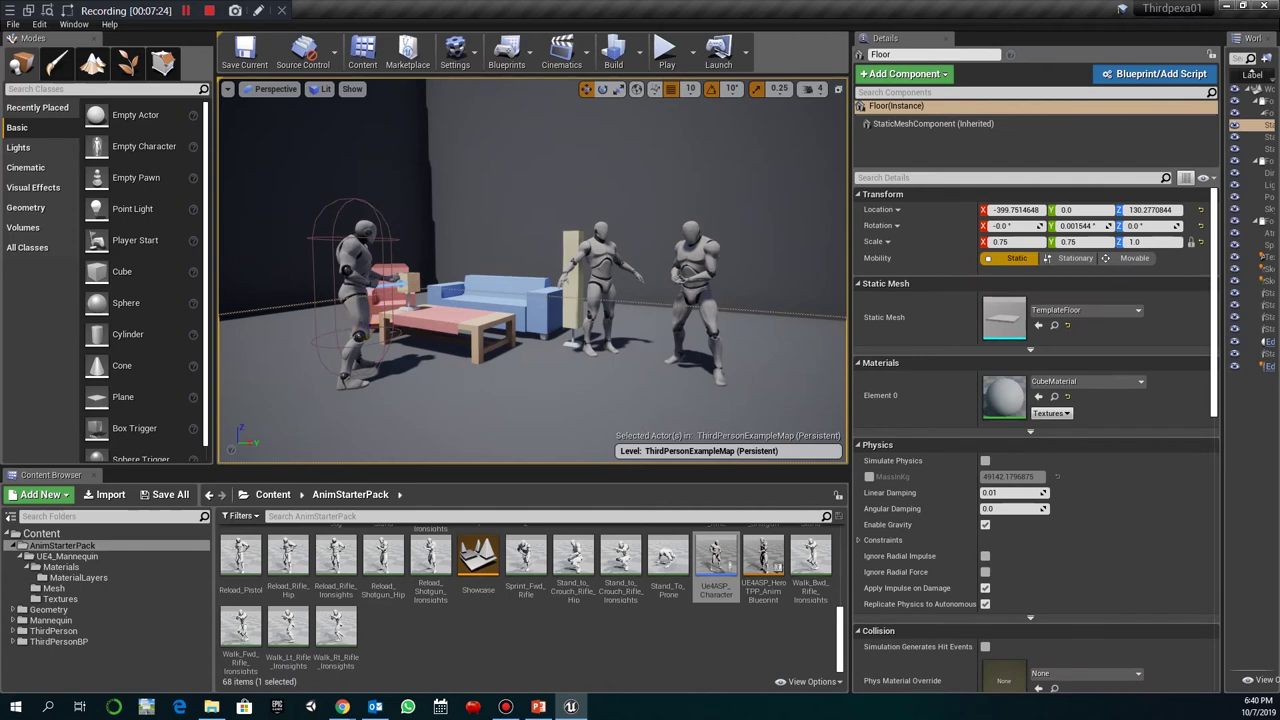
left_click(343, 340)
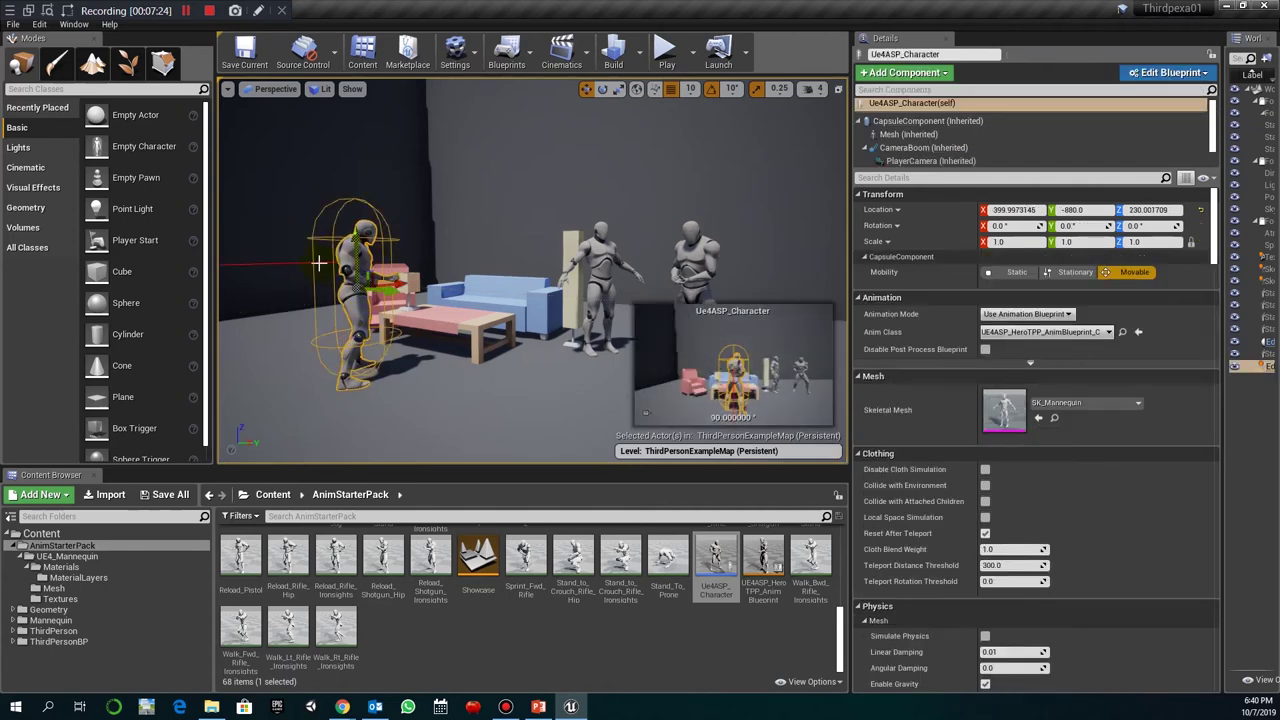
left_click(518, 418)
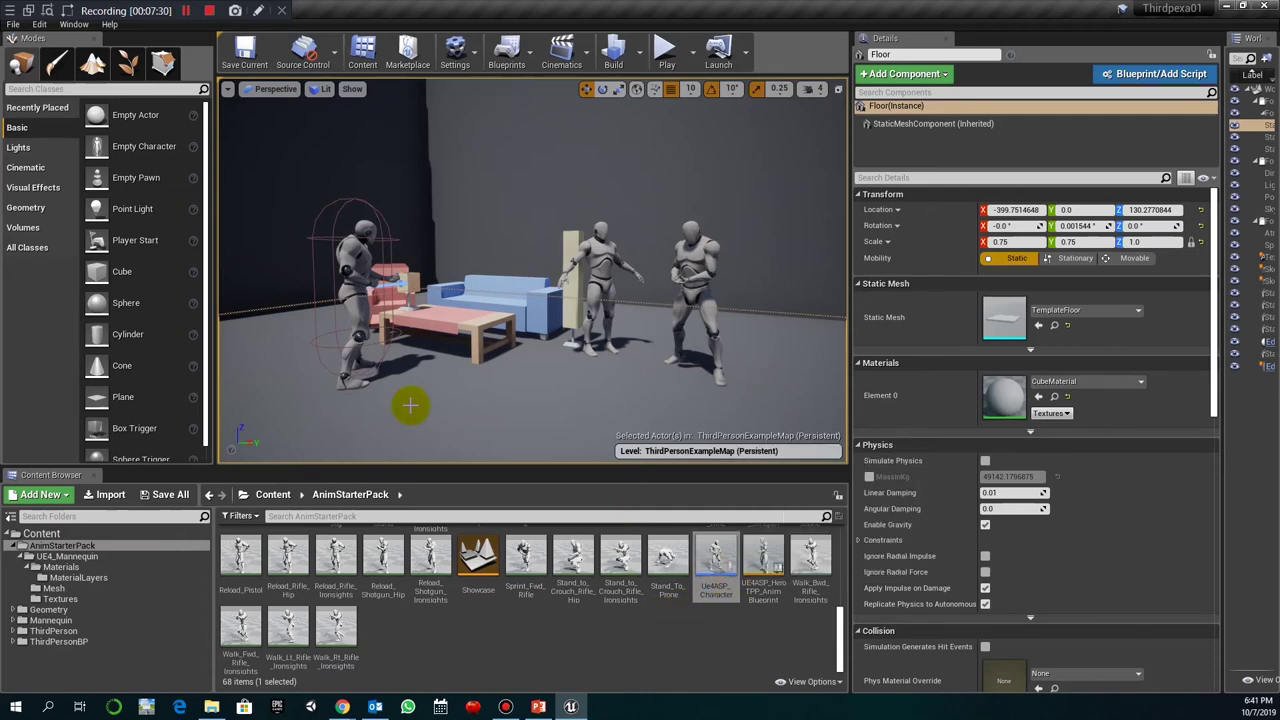
left_click(602, 266)
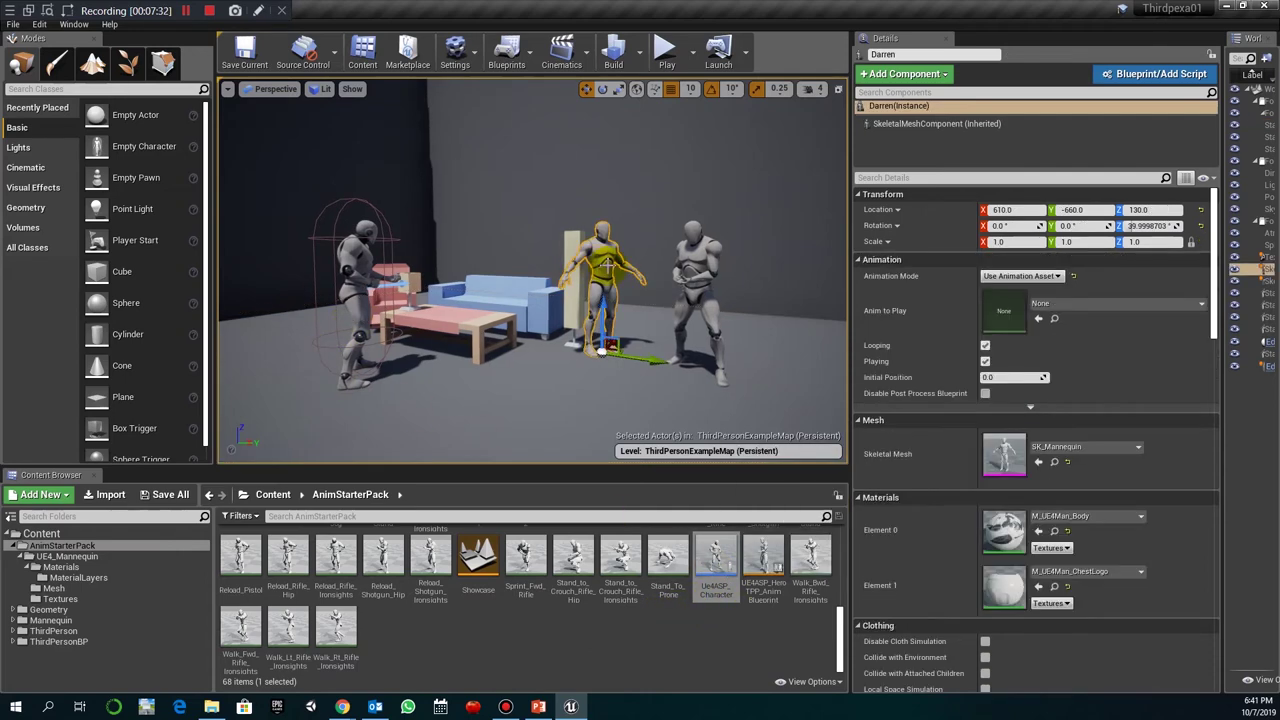
key("Delete")
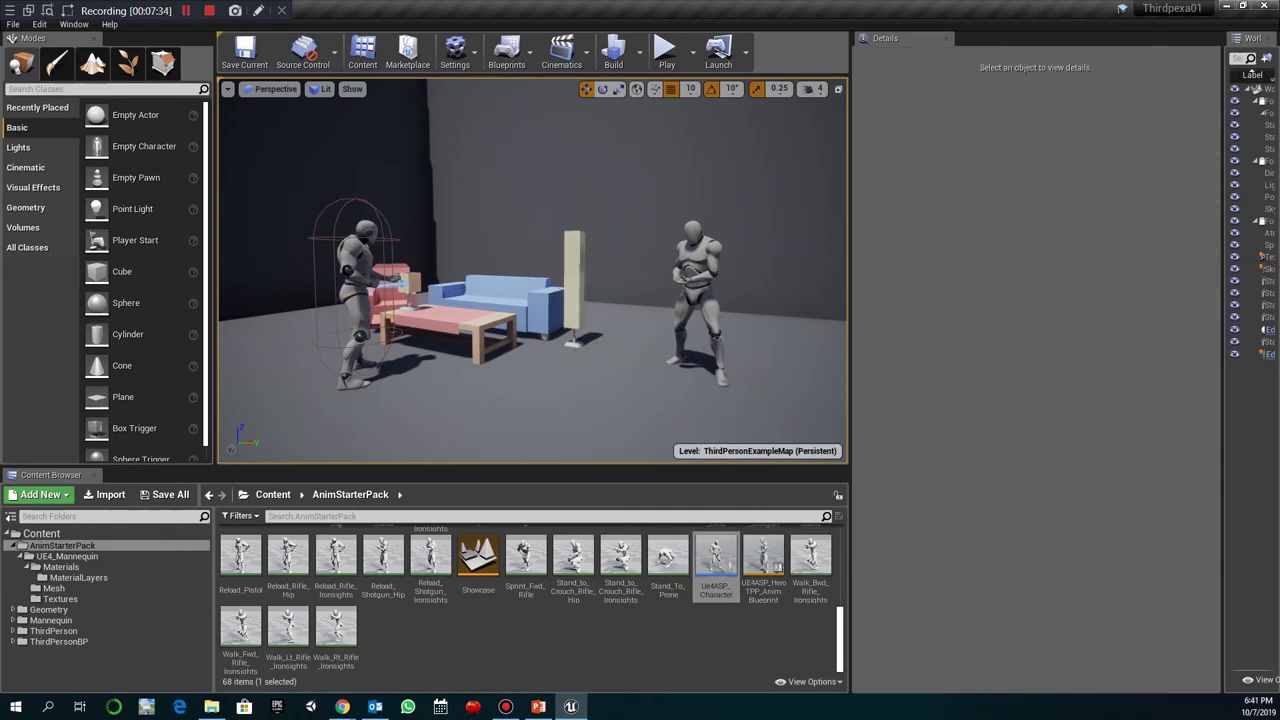
left_click(355, 285)
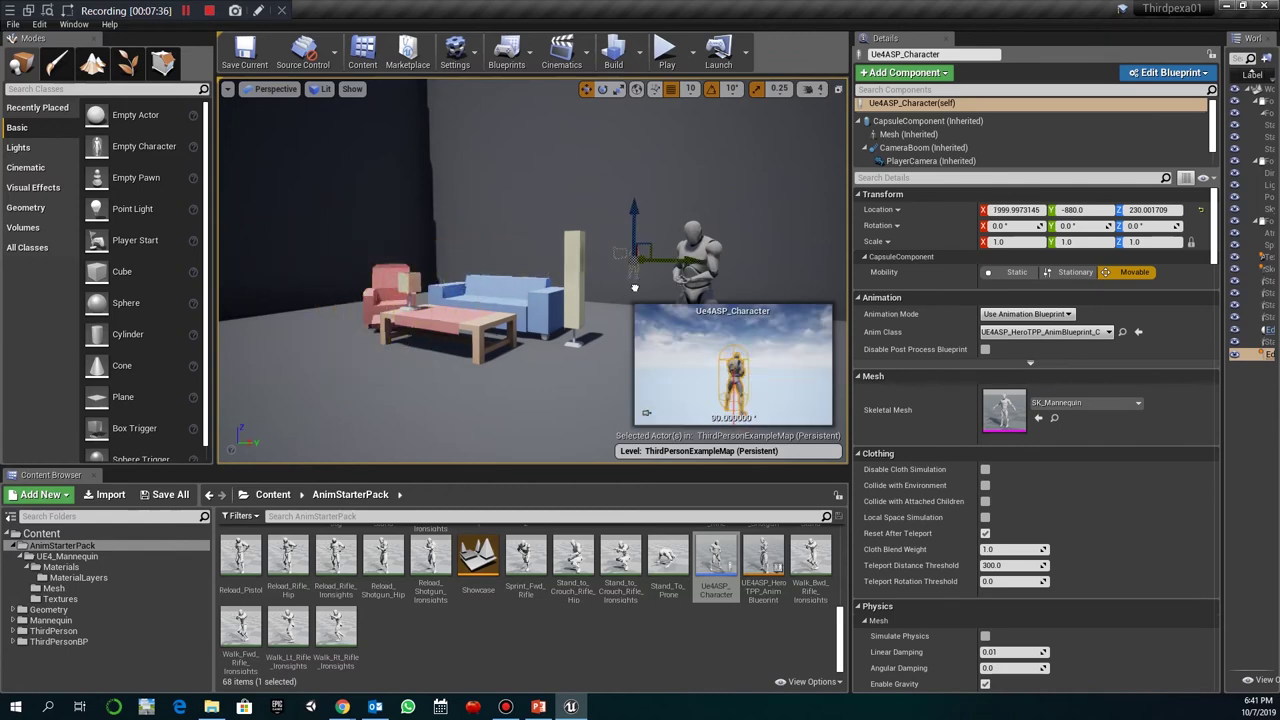
Switch the Ue4ASP_Character's Animation Mode to Use Animation Asset.
scroll(1010, 531, "down", 10)
scroll(1010, 531, "down", 10)
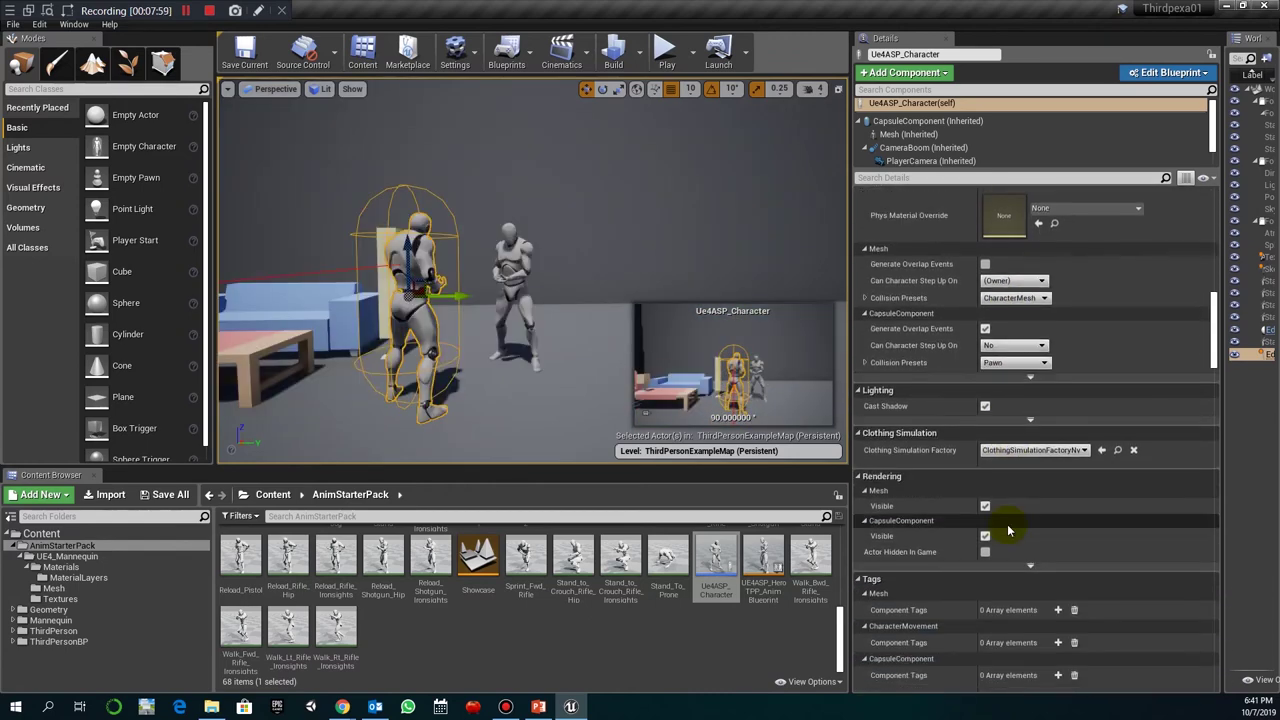
scroll(1010, 531, "down", 10)
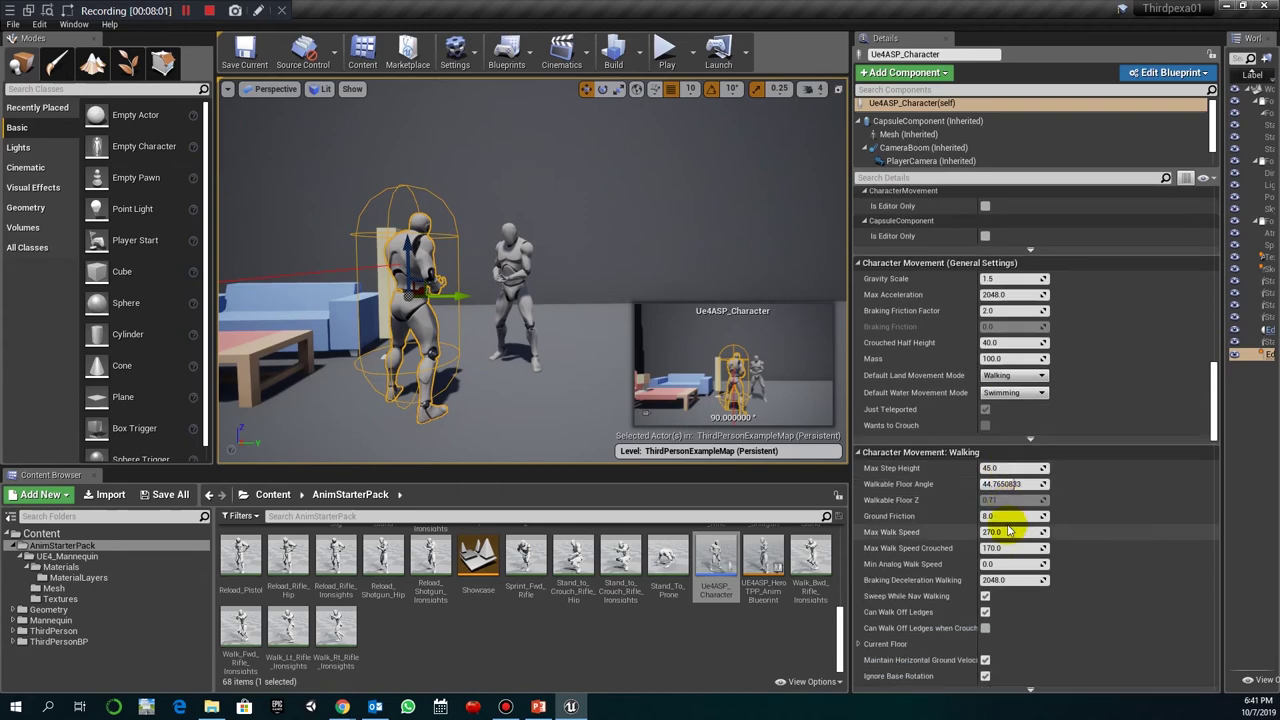
scroll(1010, 531, "down", 5)
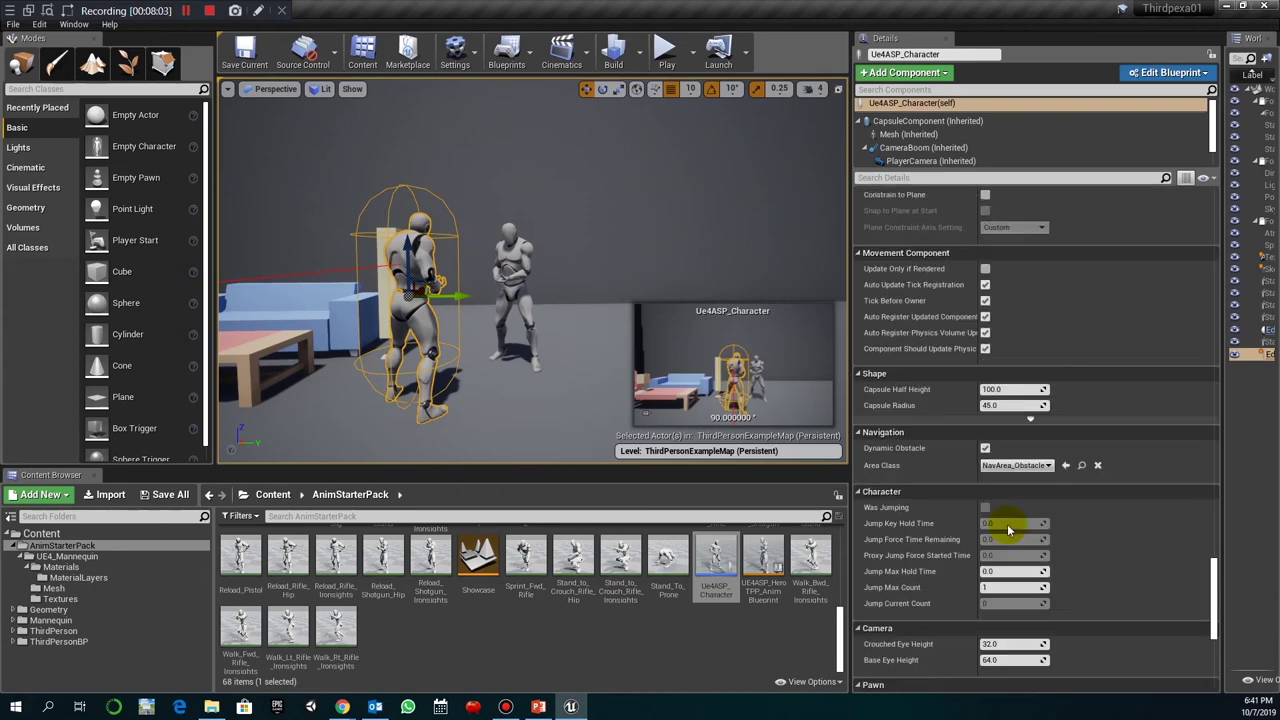
scroll(1010, 531, "up", 10)
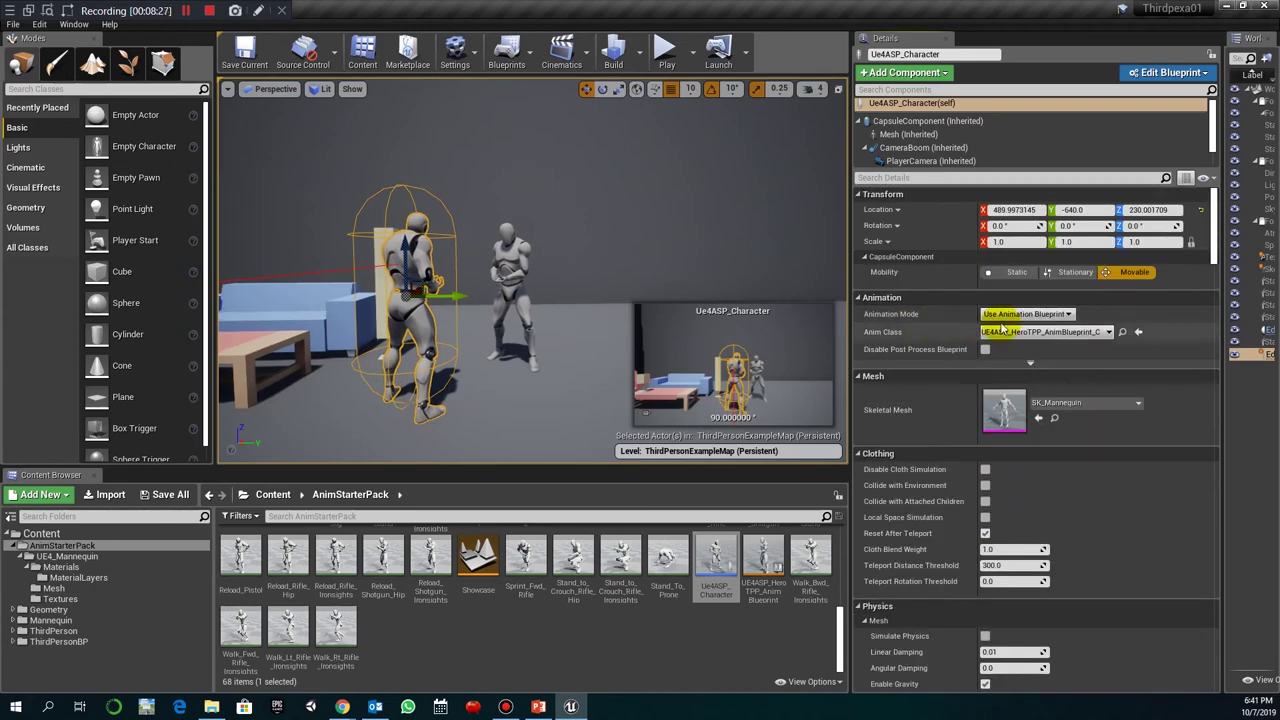
left_click(1025, 314)
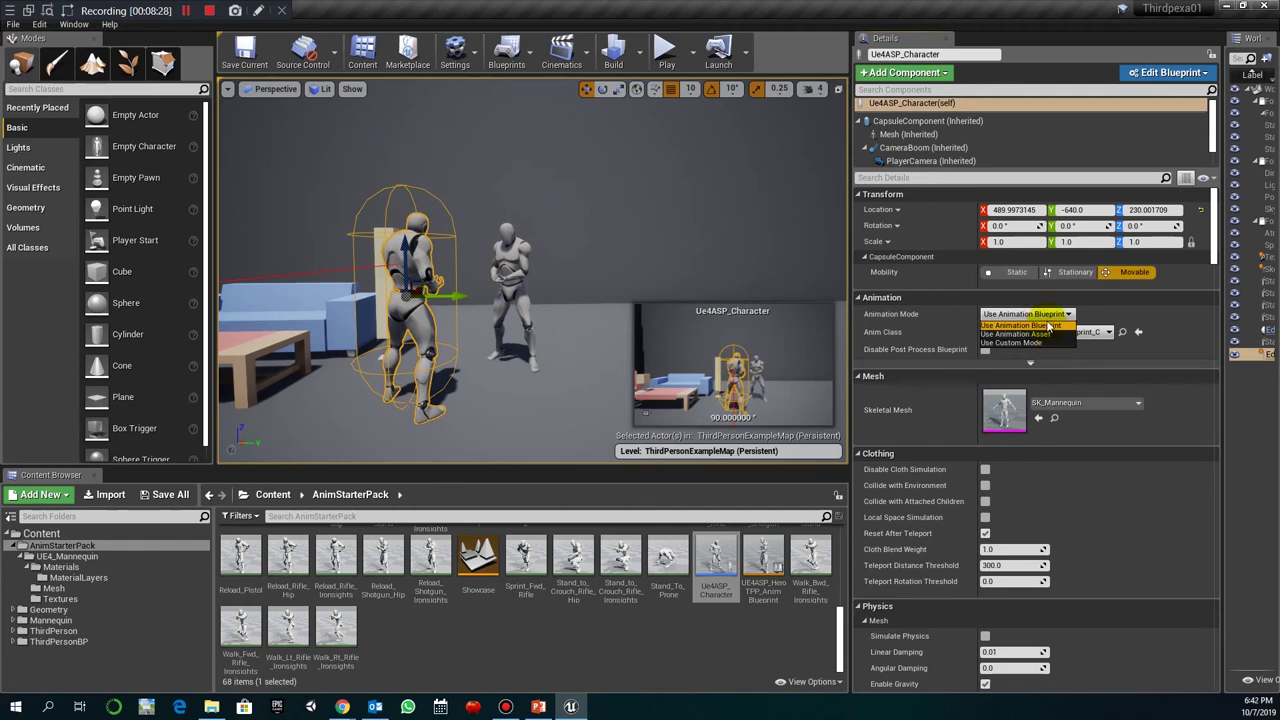
left_click(1040, 335)
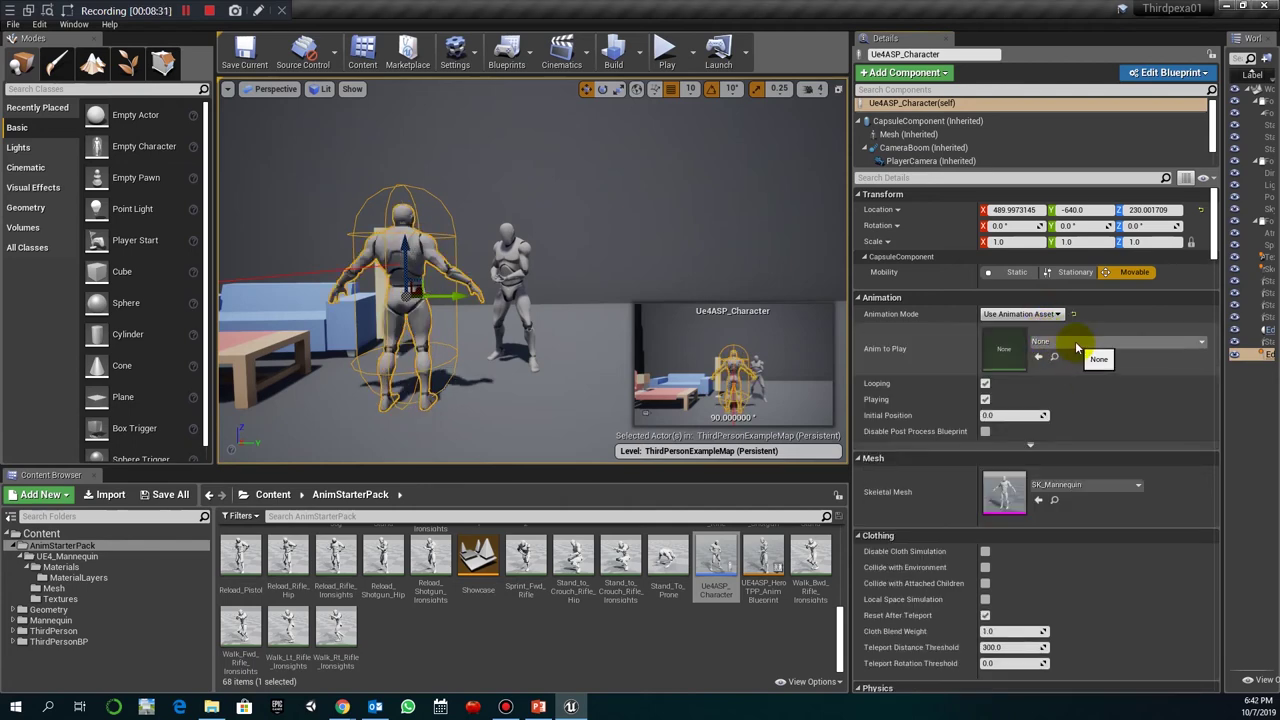
Search the Anim to Play list for 'deat' and assign Death_3.
left_click(1077, 345)
scroll(935, 545, "down", 8)
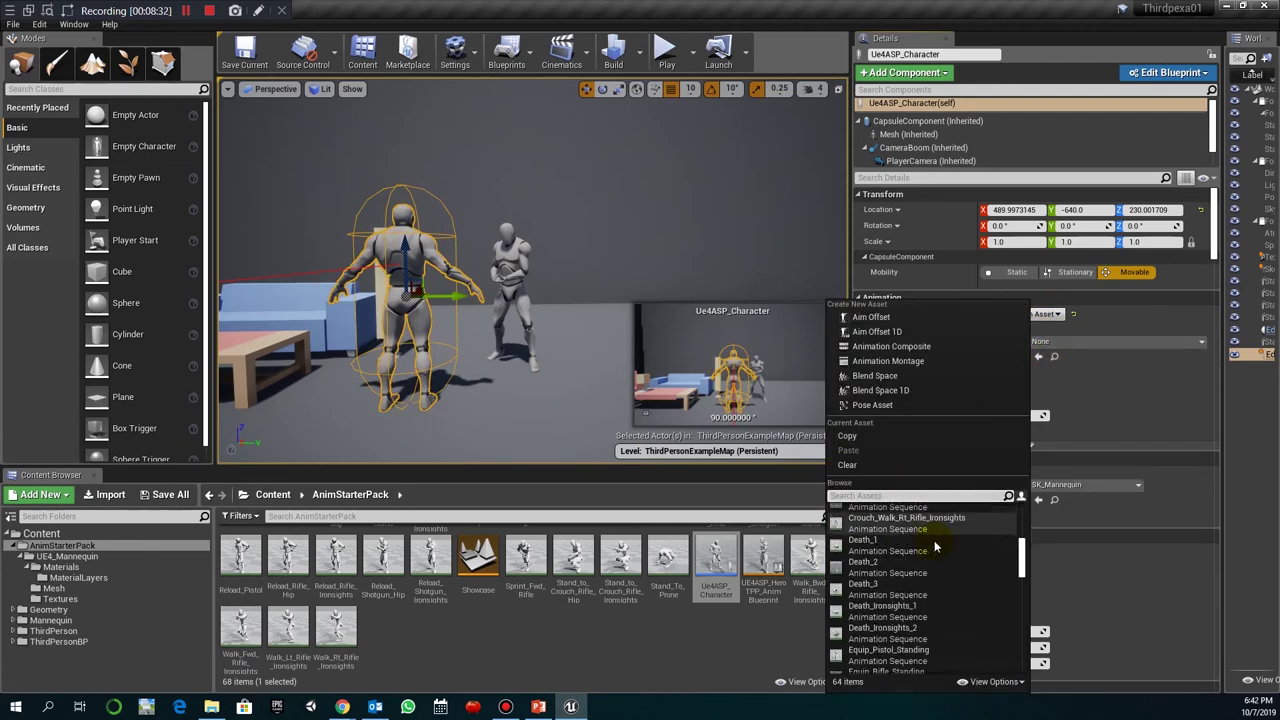
scroll(930, 560, "up", 3)
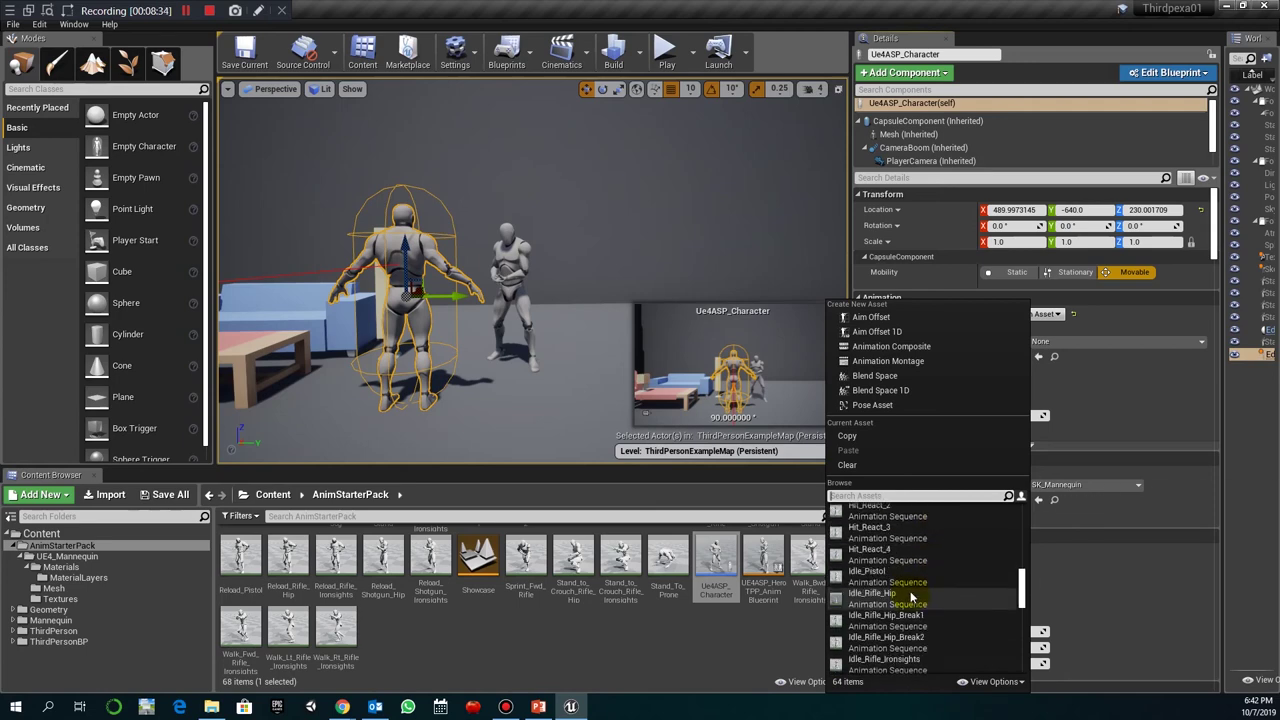
scroll(915, 590, "up", 4)
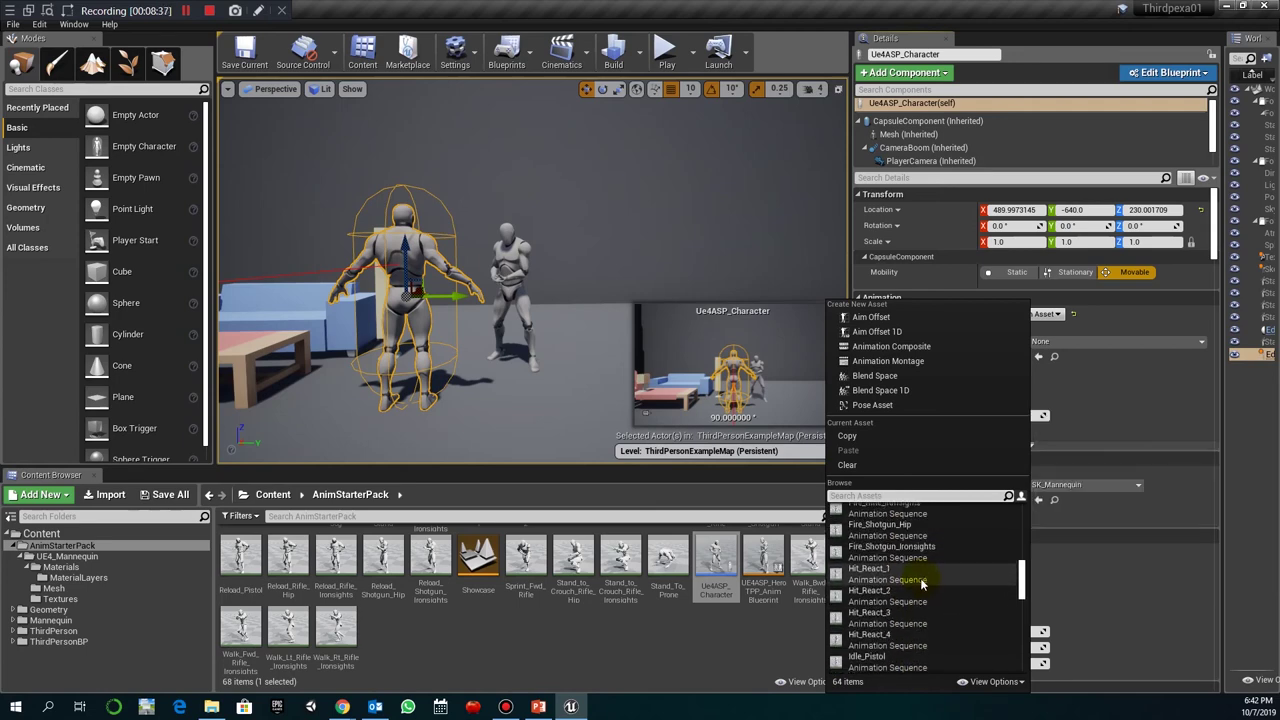
scroll(922, 582, "down", 10)
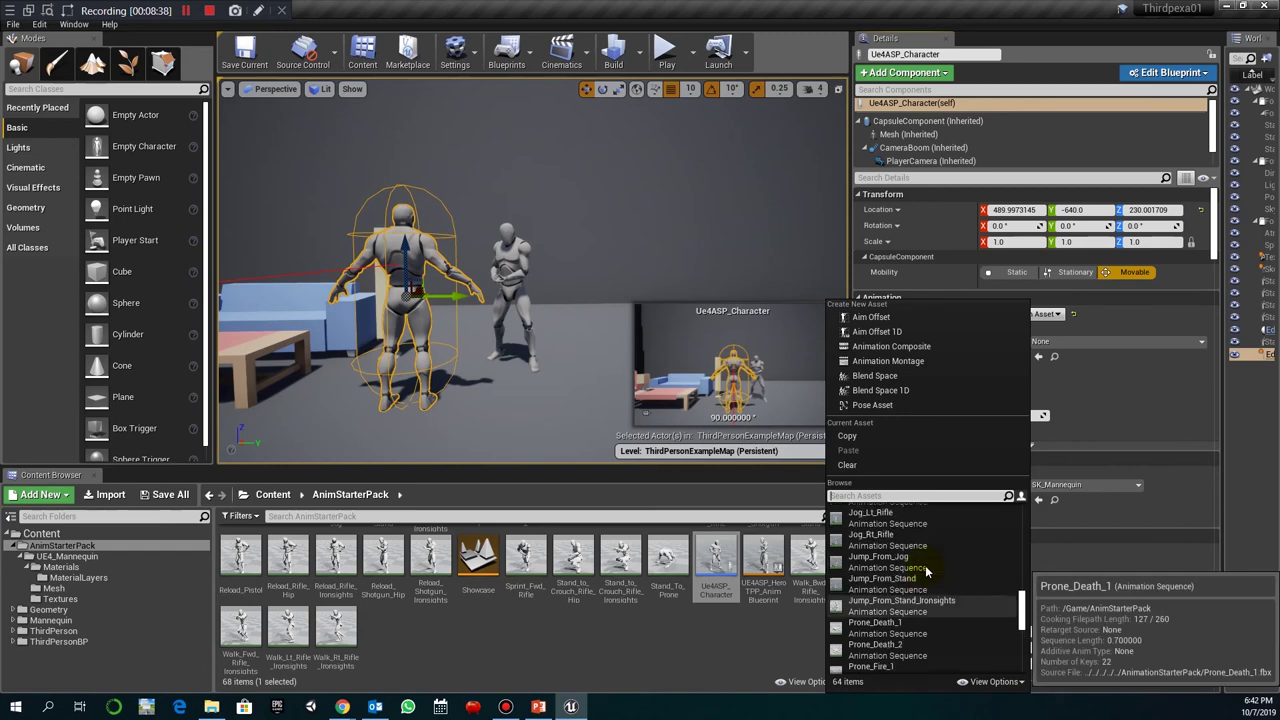
scroll(926, 572, "up", 6)
scroll(926, 572, "up", 3)
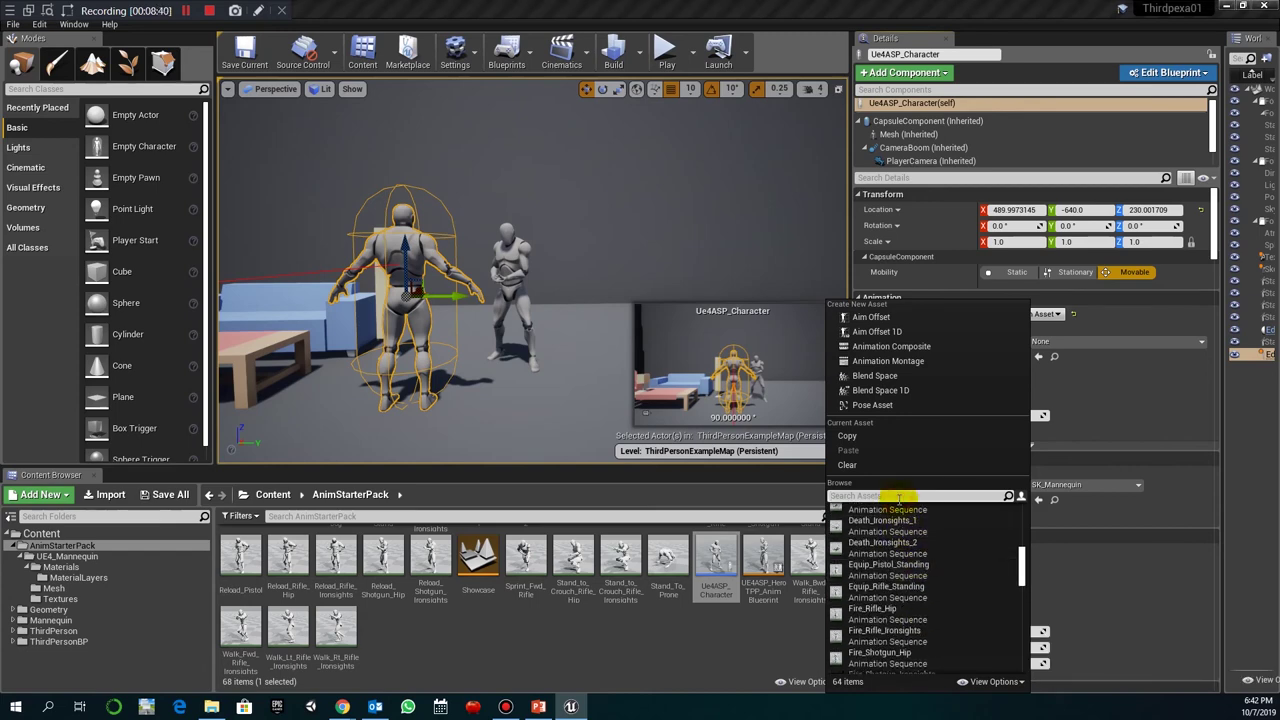
left_click(898, 497)
type("death")
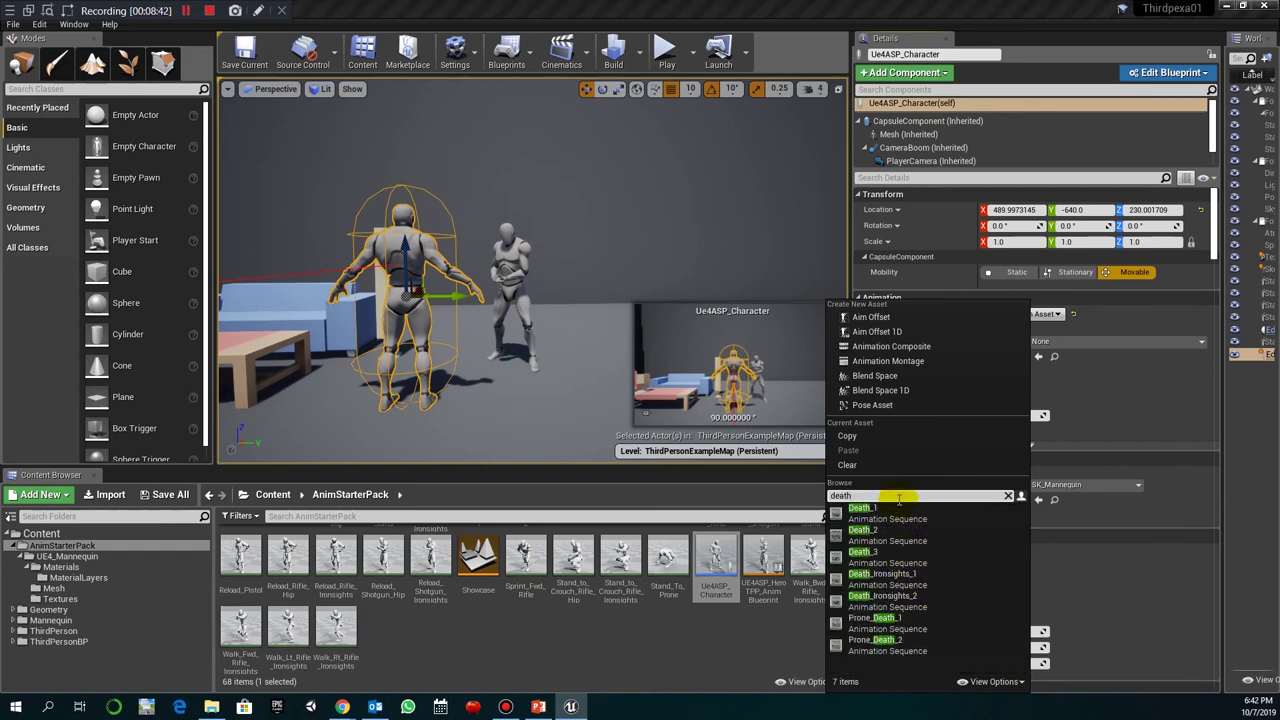
left_click(866, 555)
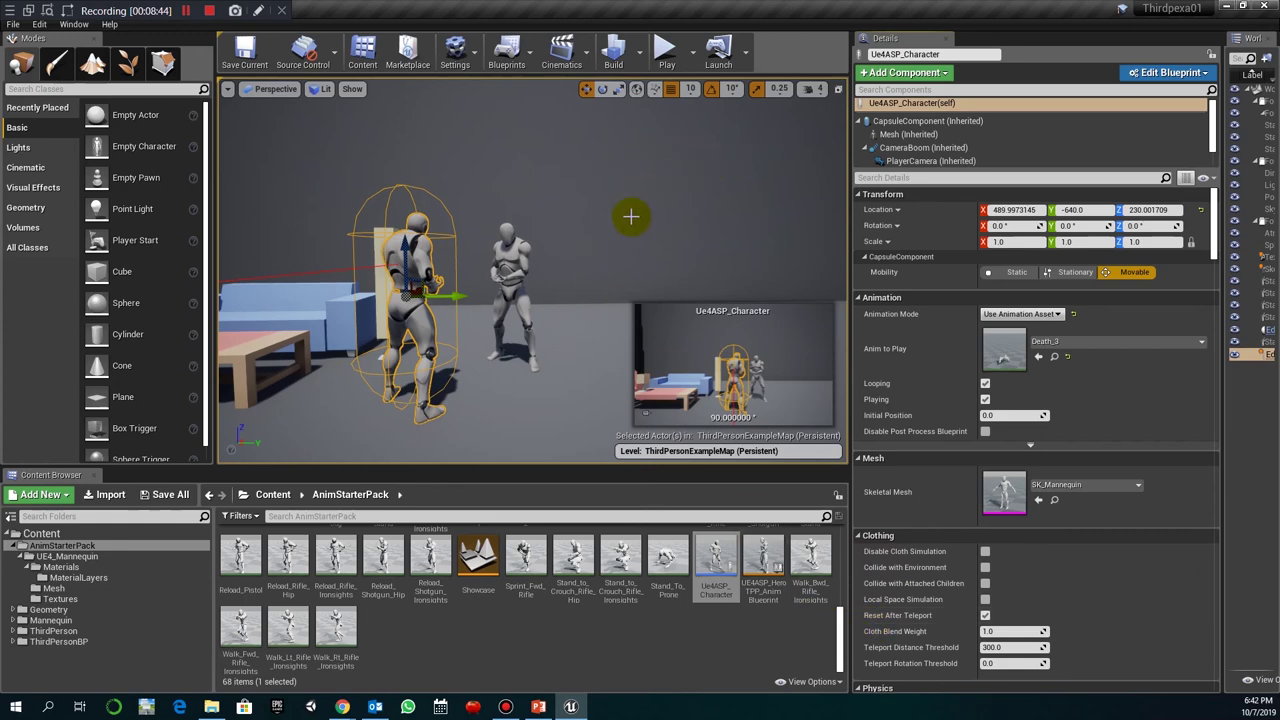
left_click(619, 245)
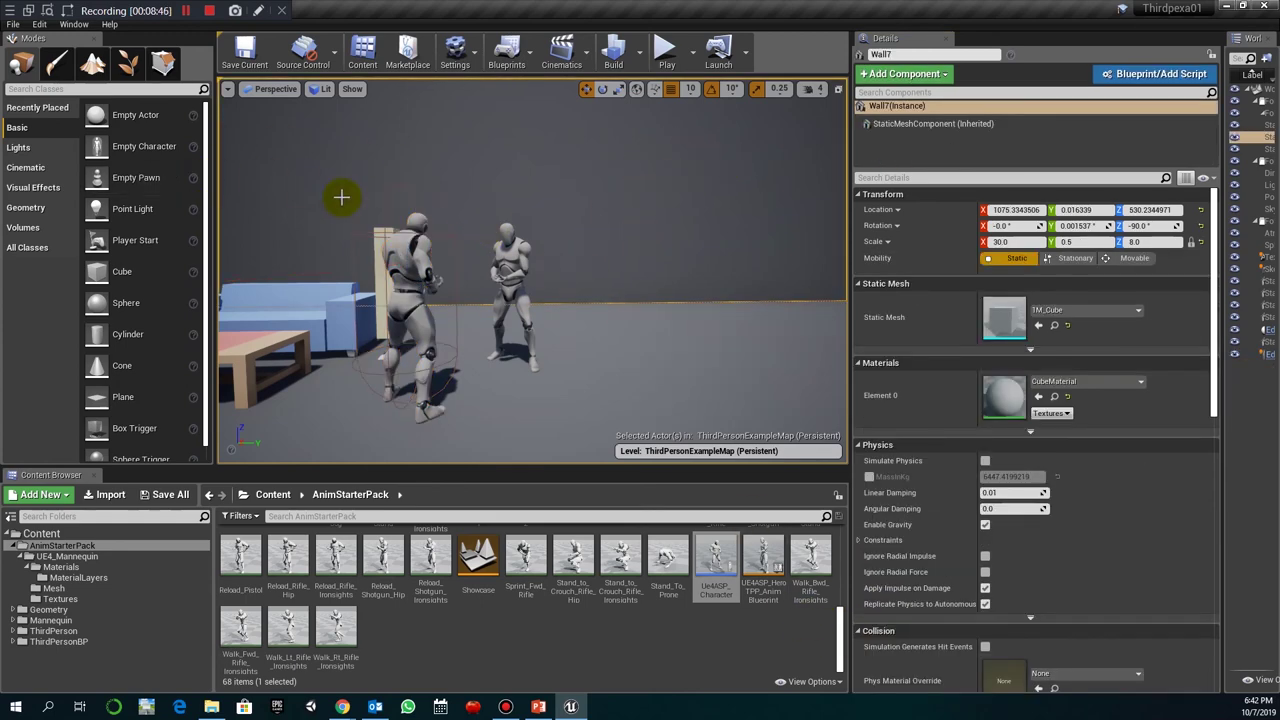
Take mouse control of the running Play view to watch the Death_3 collapse.
left_click(581, 238)
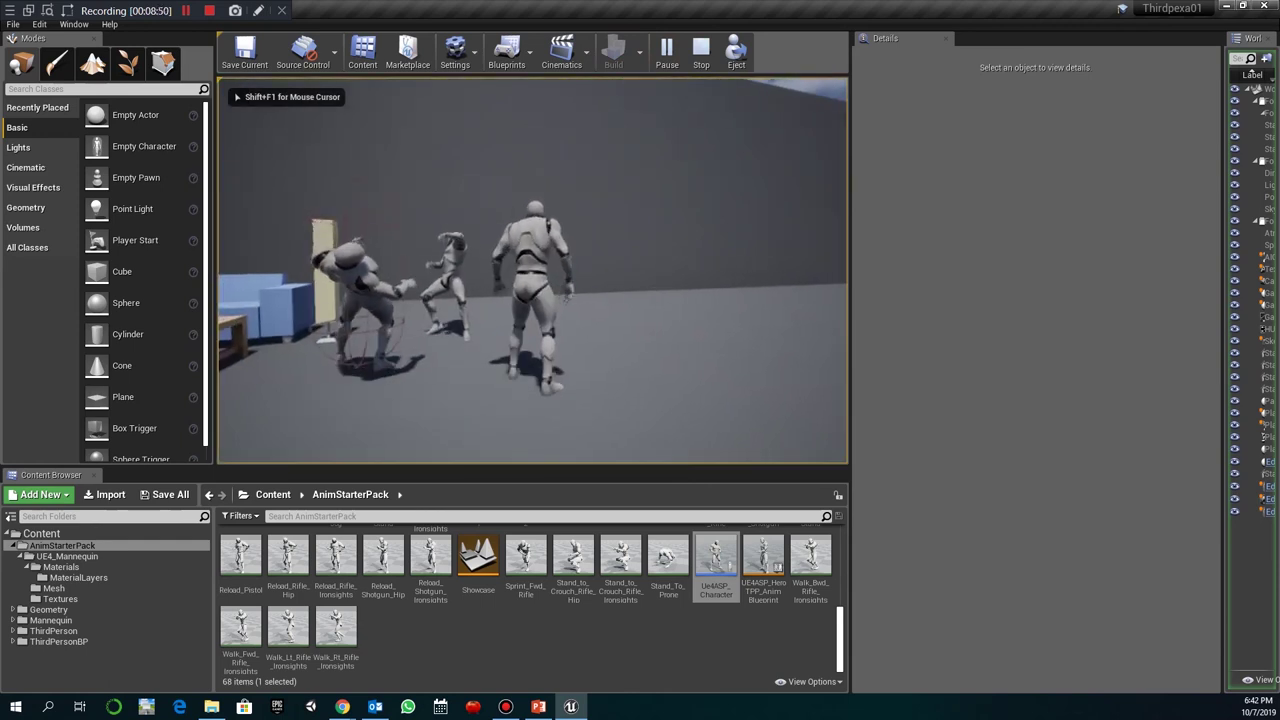